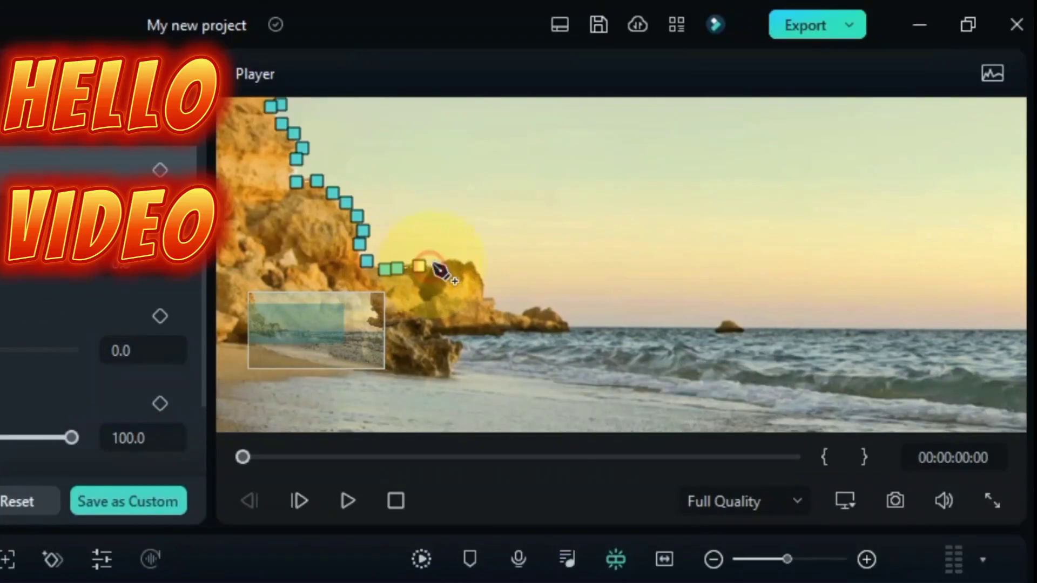
Continue the pen mask outline along the sea horizon up to the rock on the opposite side of the beach shot.
click(743, 326)
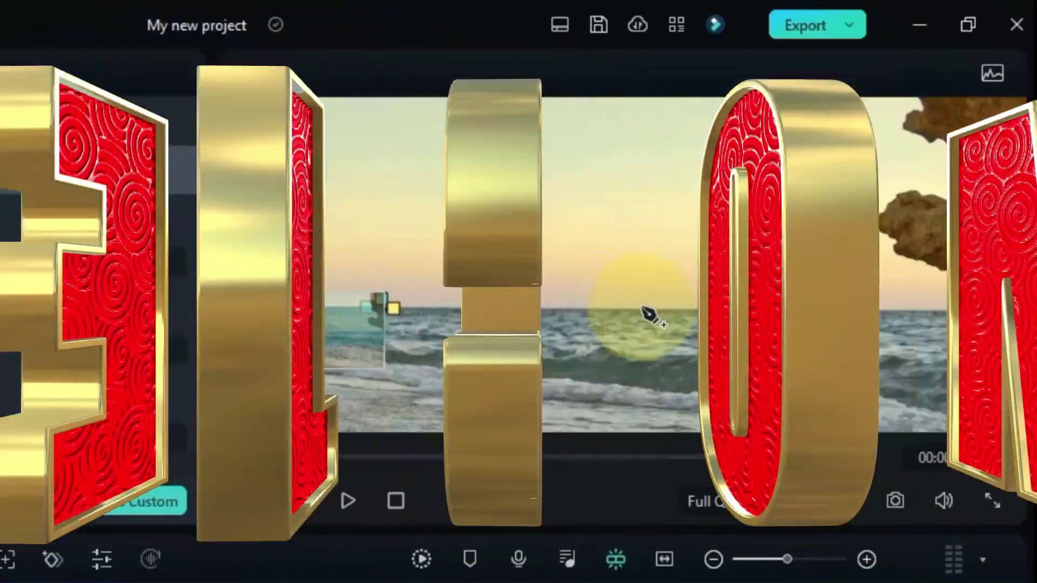
click(1021, 309)
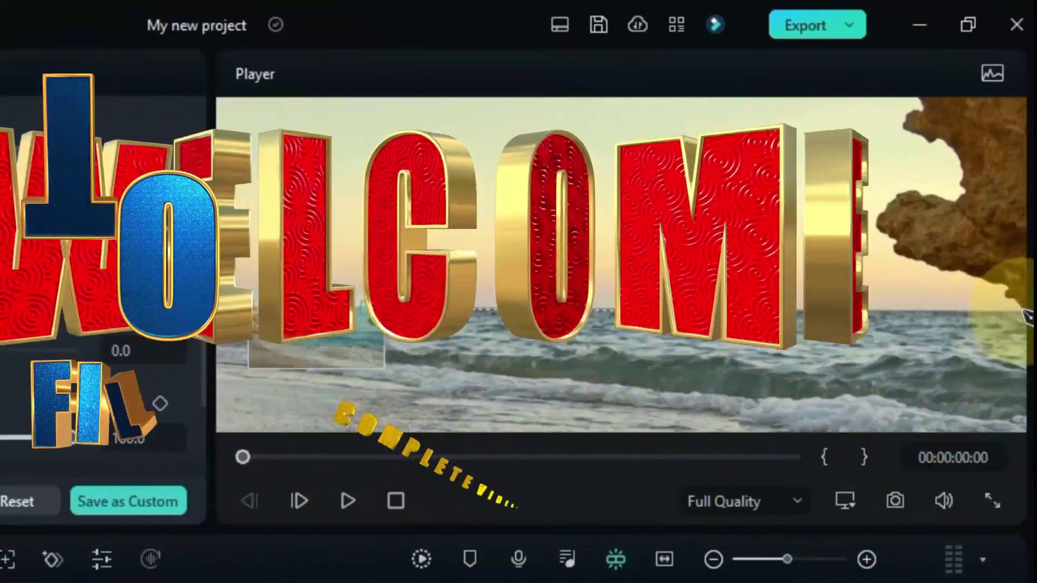
click(891, 224)
click(950, 213)
click(343, 326)
drag(355, 318, 393, 313)
Trace the mask outline along the overhanging rock's jagged edge up to the upper border of the frame.
click(961, 285)
click(948, 266)
click(937, 264)
click(918, 263)
click(905, 248)
click(907, 235)
click(928, 225)
click(917, 212)
click(900, 197)
click(899, 186)
click(903, 174)
click(906, 158)
click(906, 138)
click(909, 114)
click(911, 100)
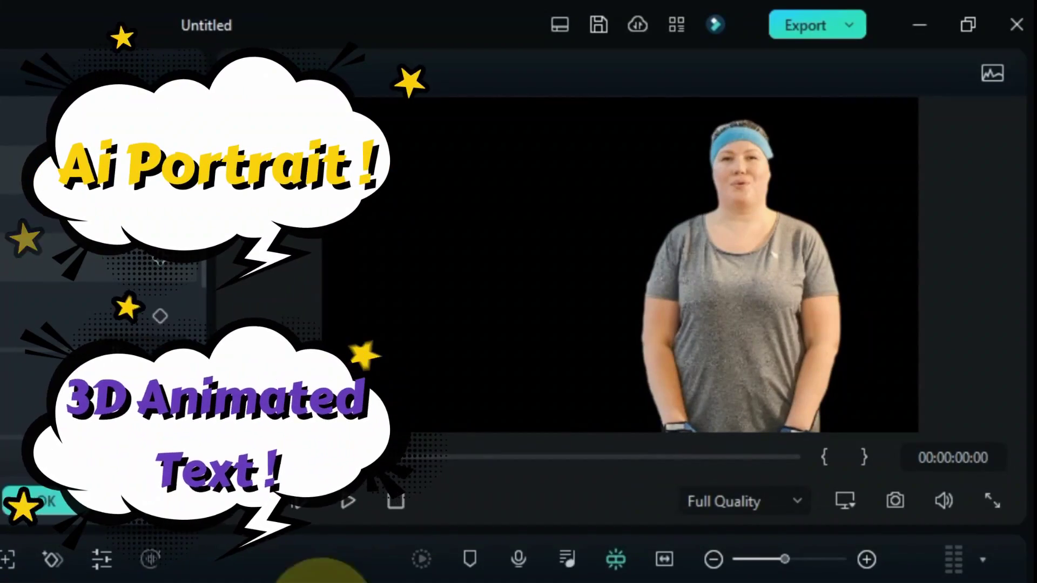
Play back the composite of the cut-out woman in front of the city waterfront.
click(349, 500)
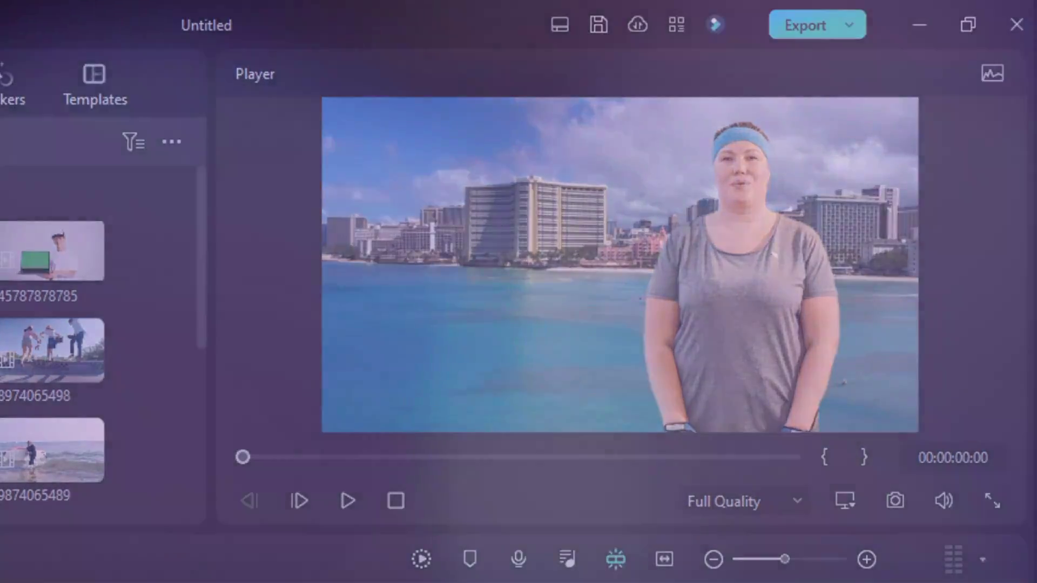
key(space)
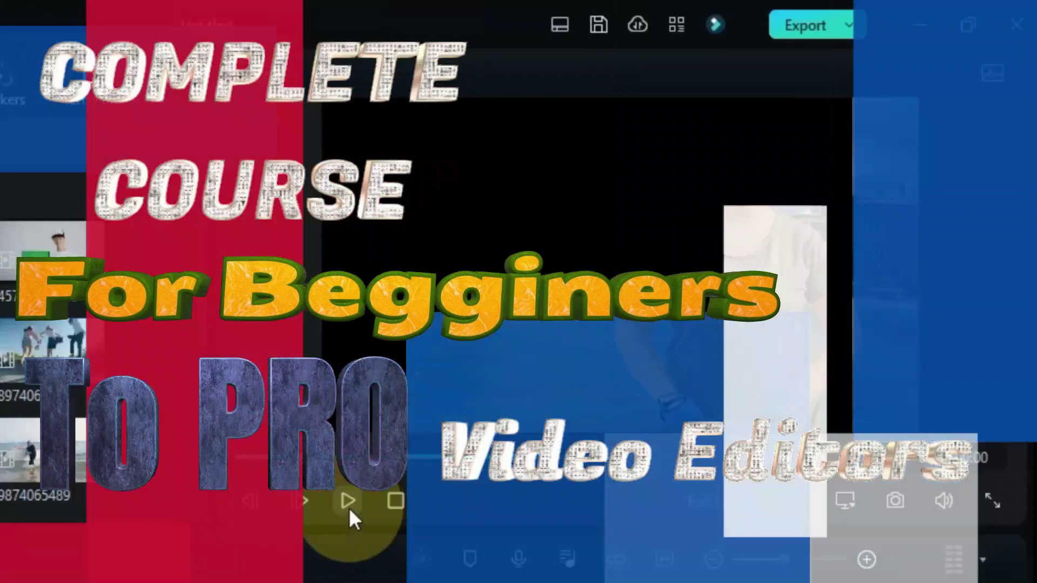
click(348, 502)
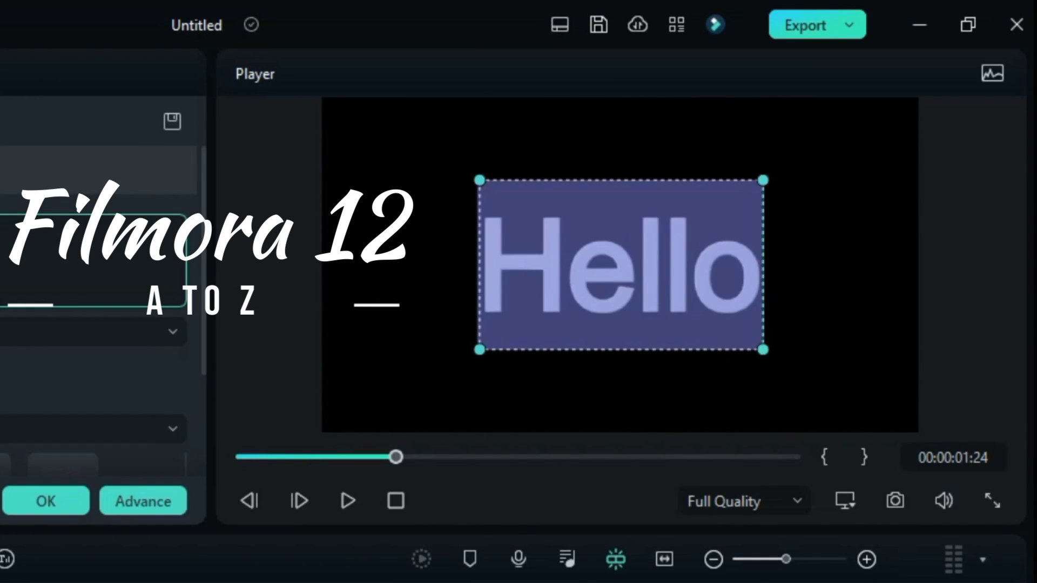
Replace the title text with "Salih Tutorials", play back its 3D lettering and browse the title's preset styles.
text(Salih Tutorials)
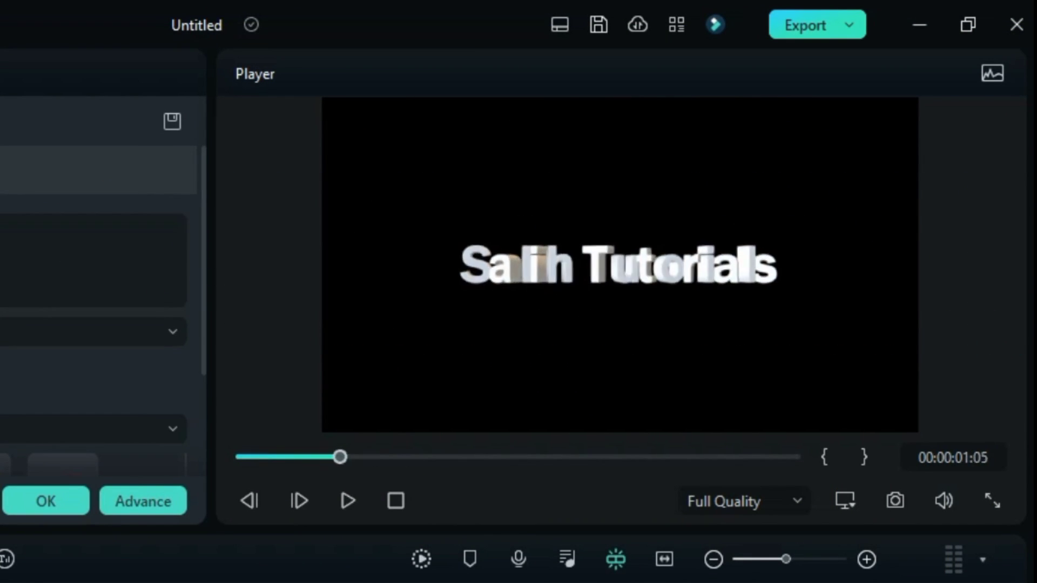
key(space)
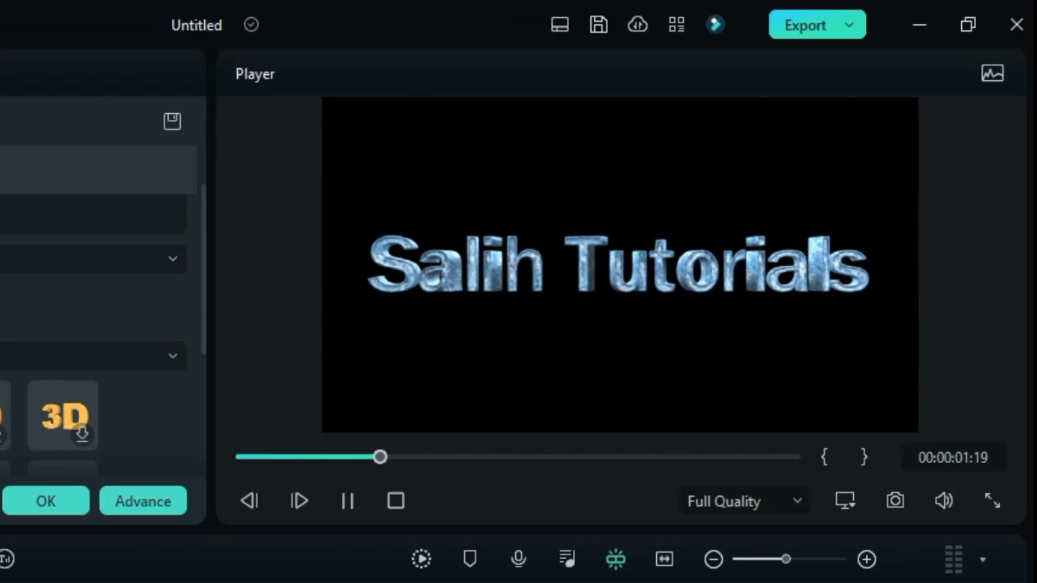
drag(202, 267, 202, 362)
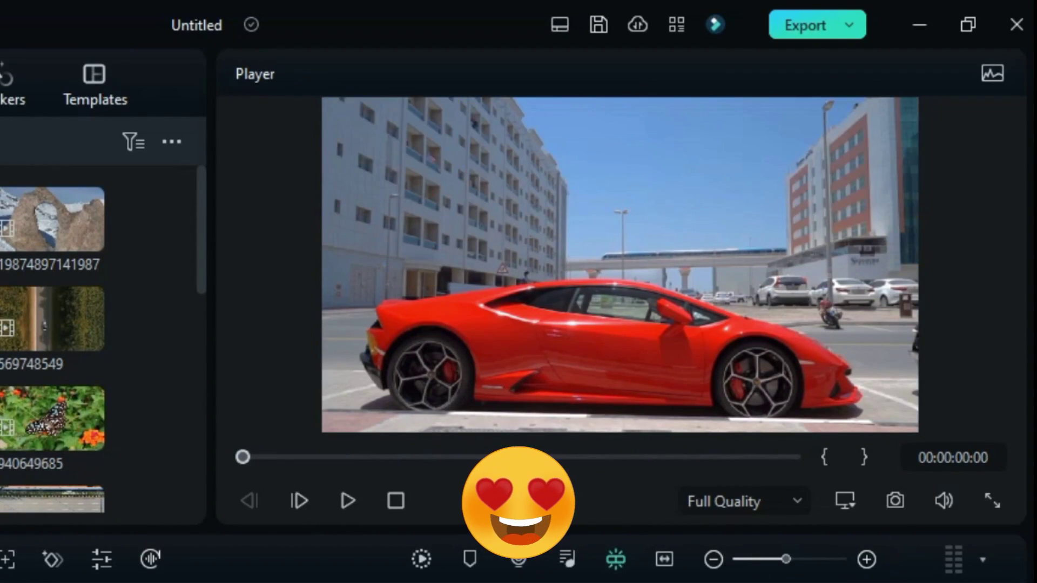
Play back the red sports car clip, the light-streak sticker and the beach clip.
key(space)
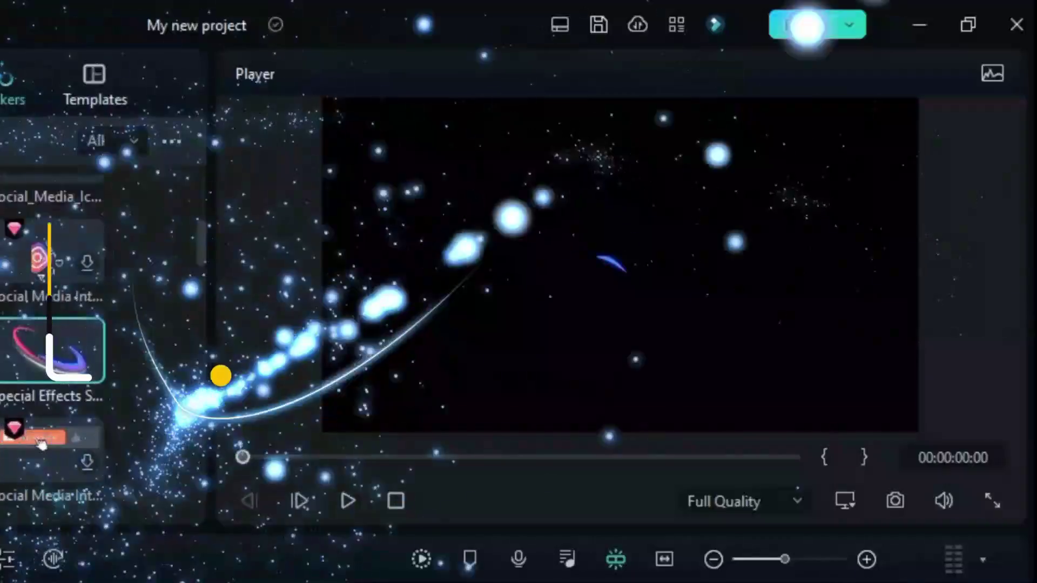
click(348, 501)
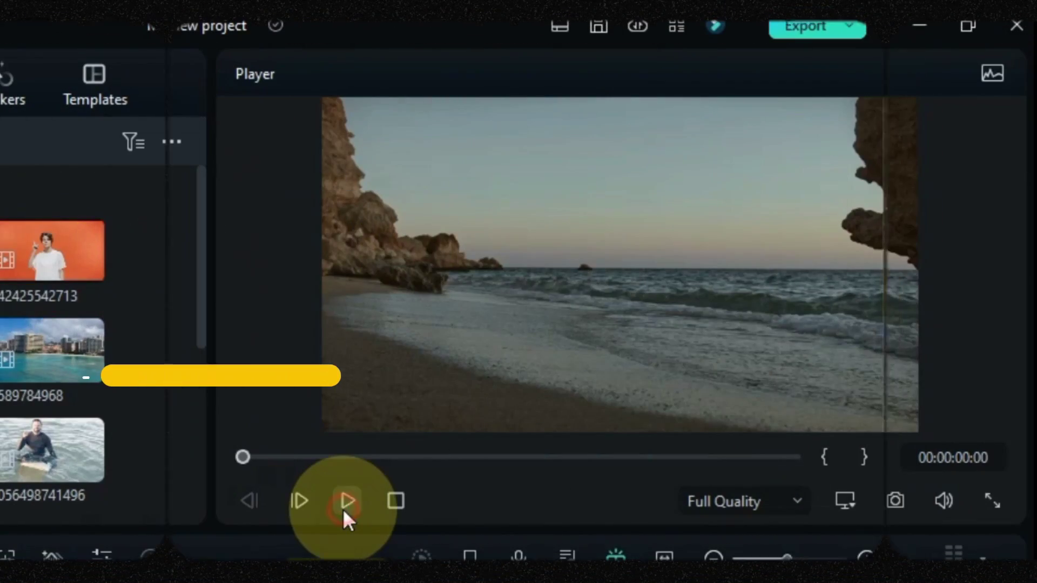
click(348, 500)
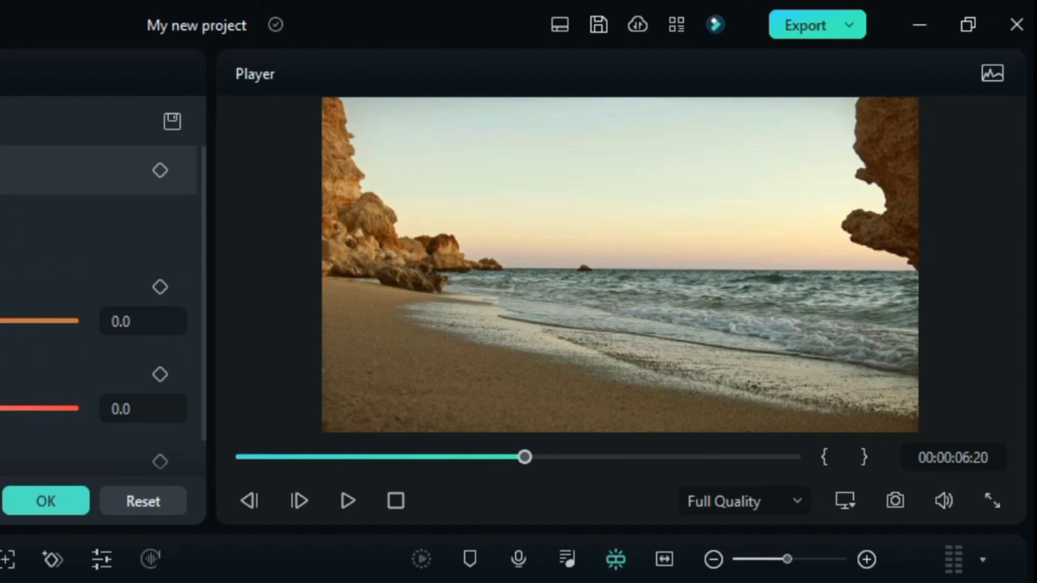
drag(46, 347, 2, 351)
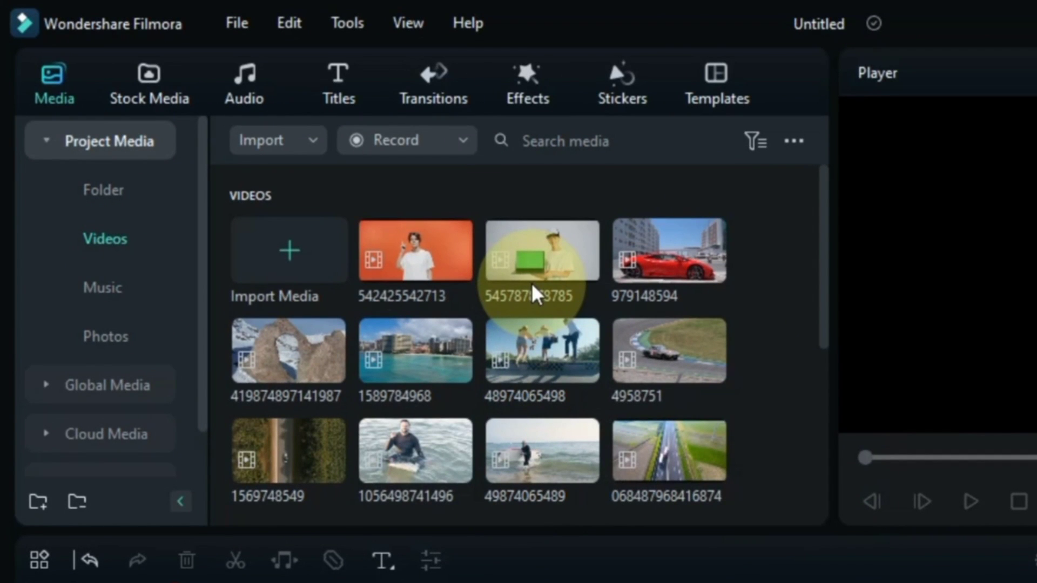
drag(533, 286, 155, 447)
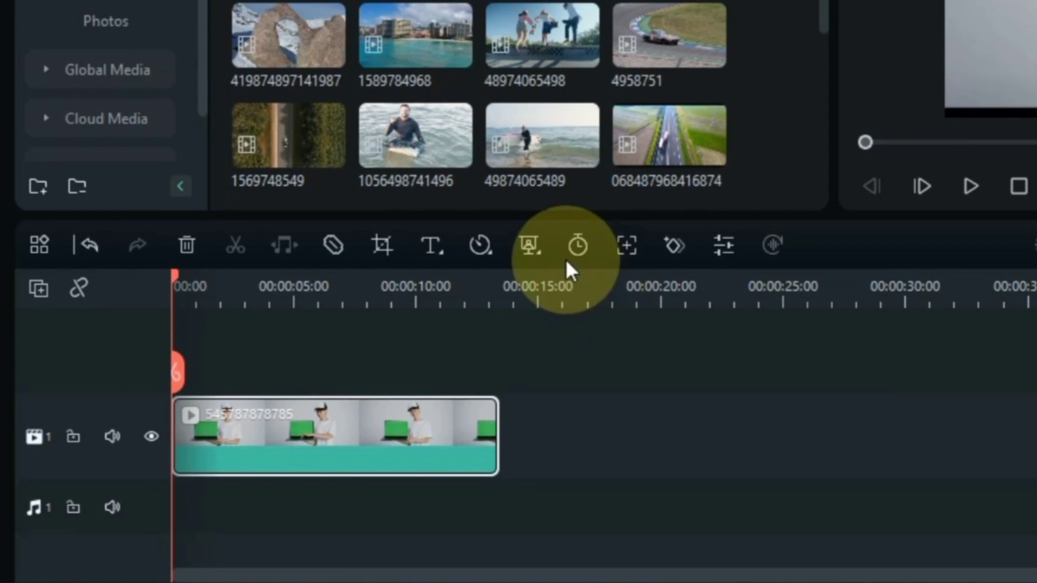
click(332, 357)
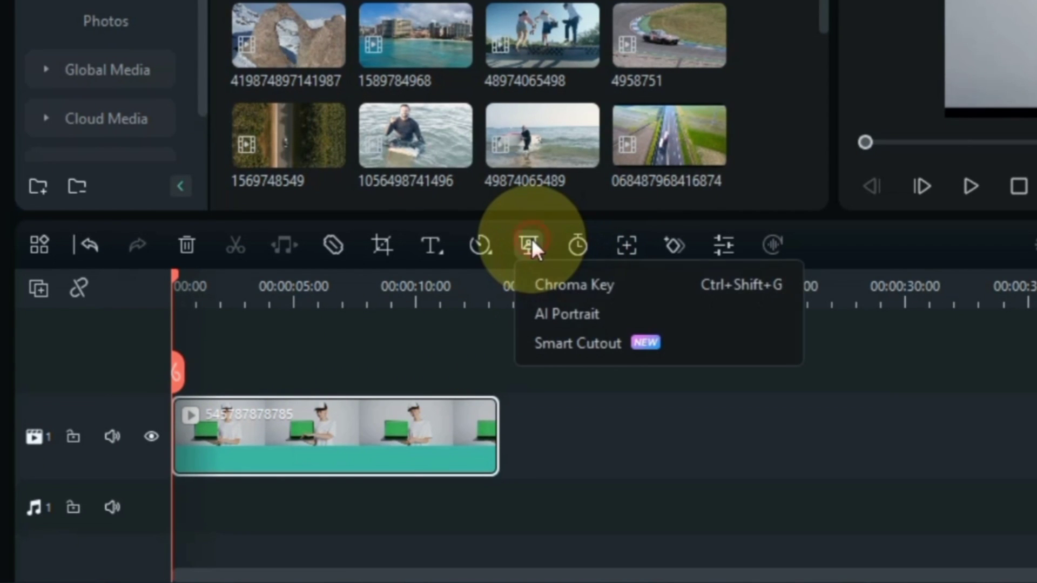
click(580, 282)
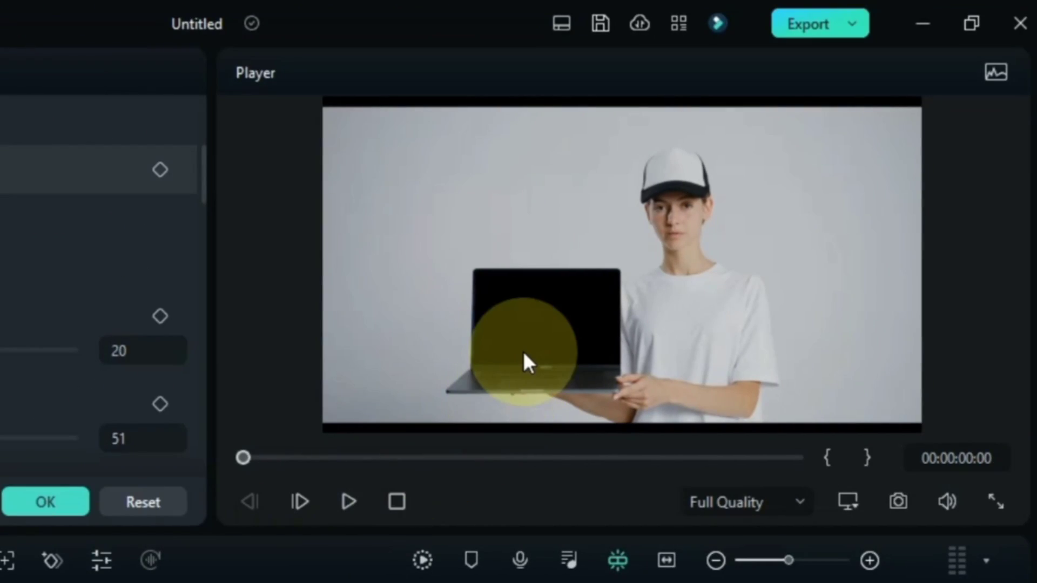
click(523, 355)
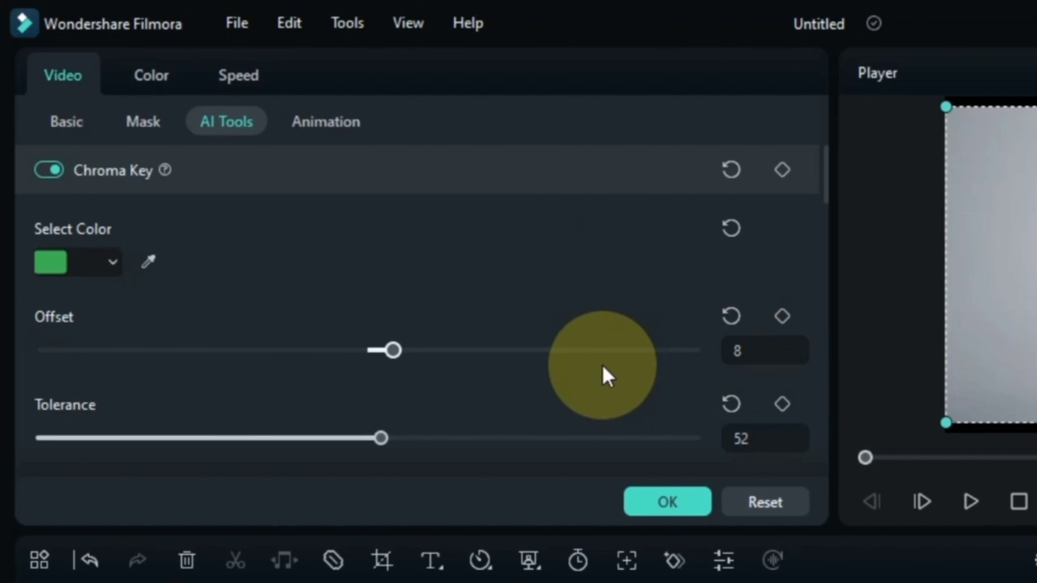
click(654, 479)
Add the daisy clip 498505869 at the start of video track 1, beneath the keyed laptop clip.
click(349, 434)
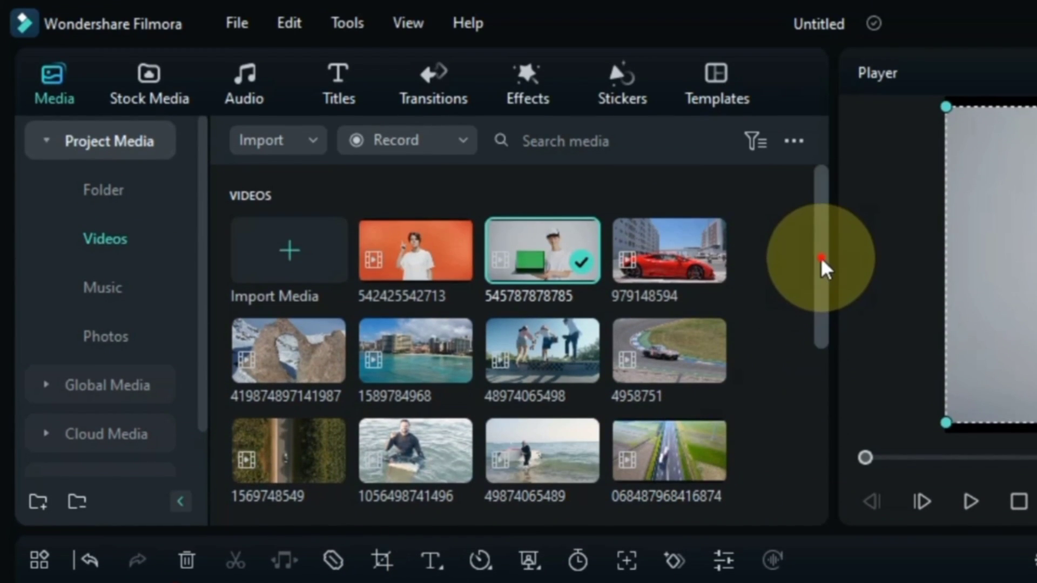
drag(821, 257, 826, 398)
click(538, 432)
drag(538, 433, 198, 496)
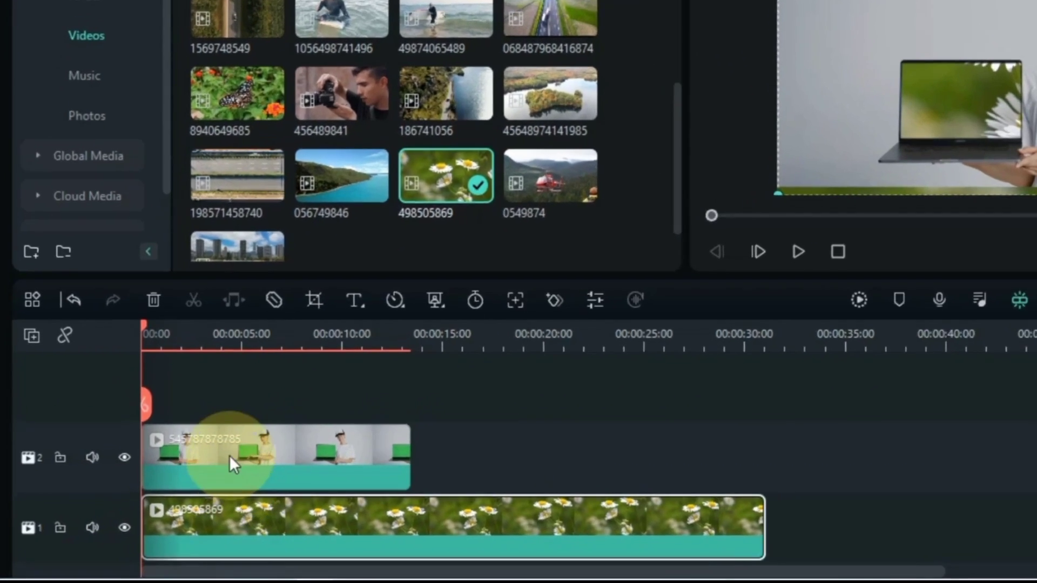
Crop the keyed laptop clip to a 16:9 ratio.
click(178, 459)
click(381, 246)
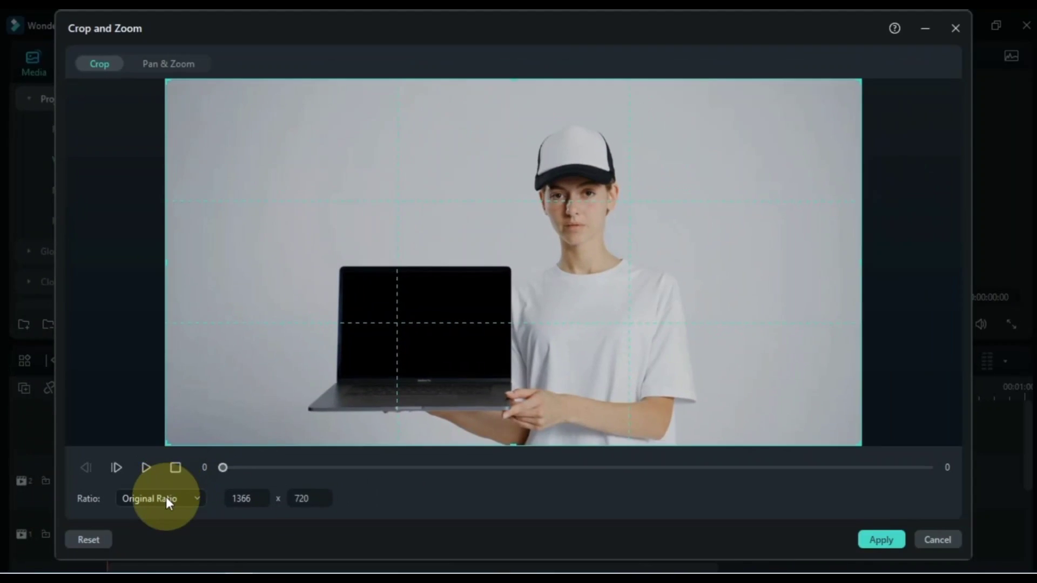
click(244, 465)
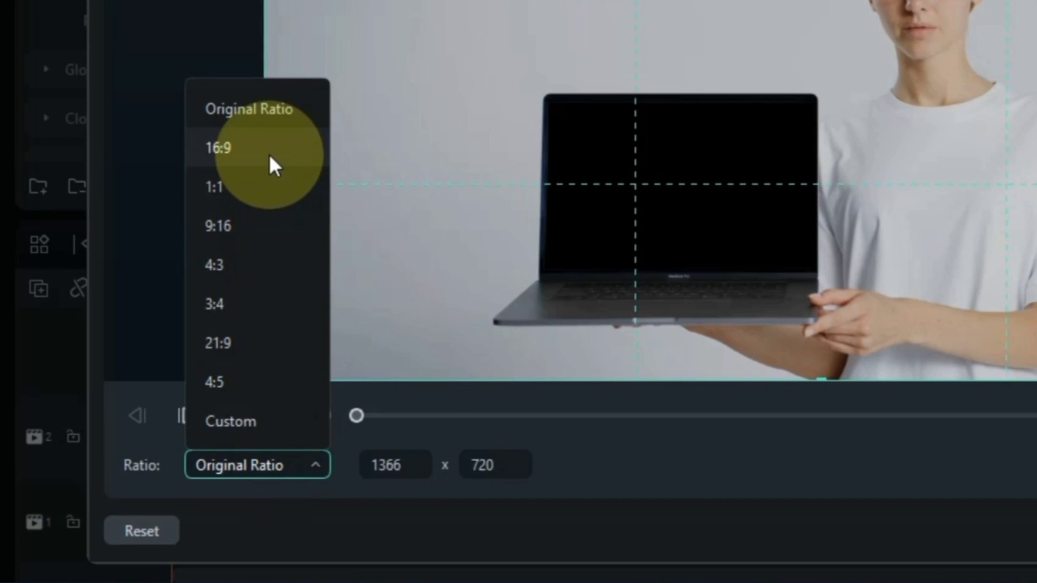
click(269, 153)
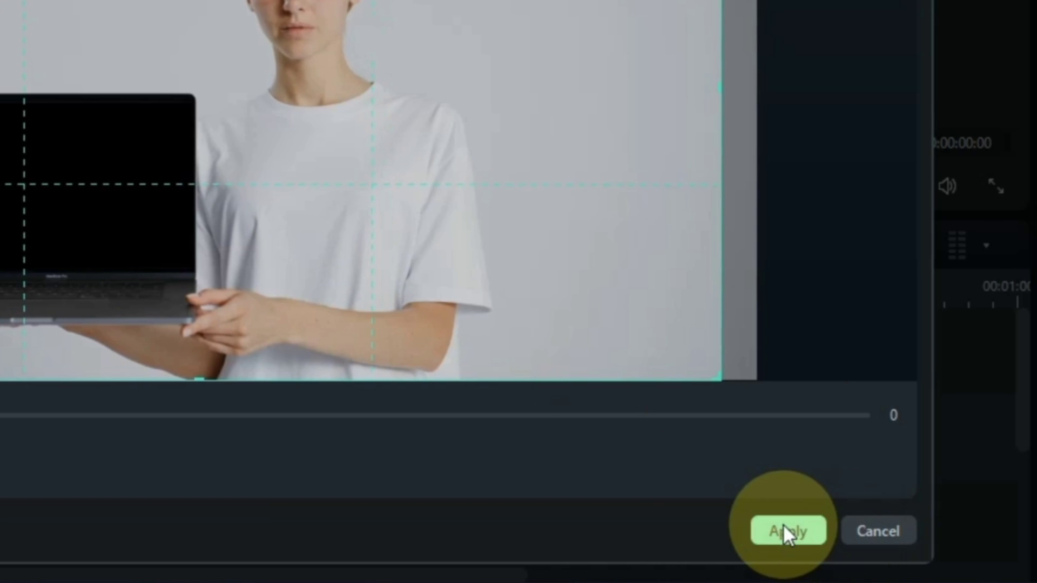
click(1036, 533)
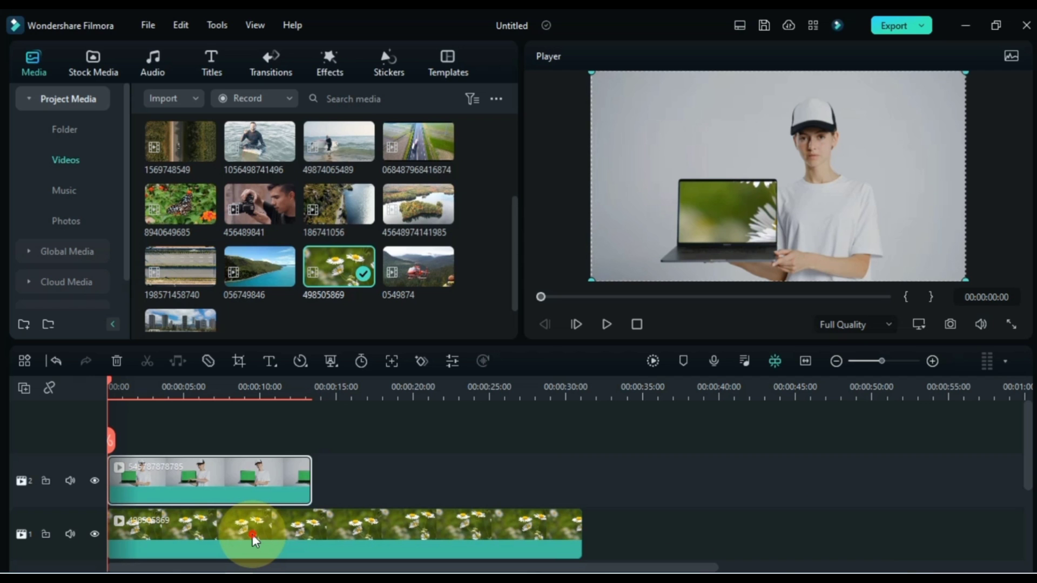
Scale the daisy clip down to 33.2% in both X and Y.
double_click(252, 537)
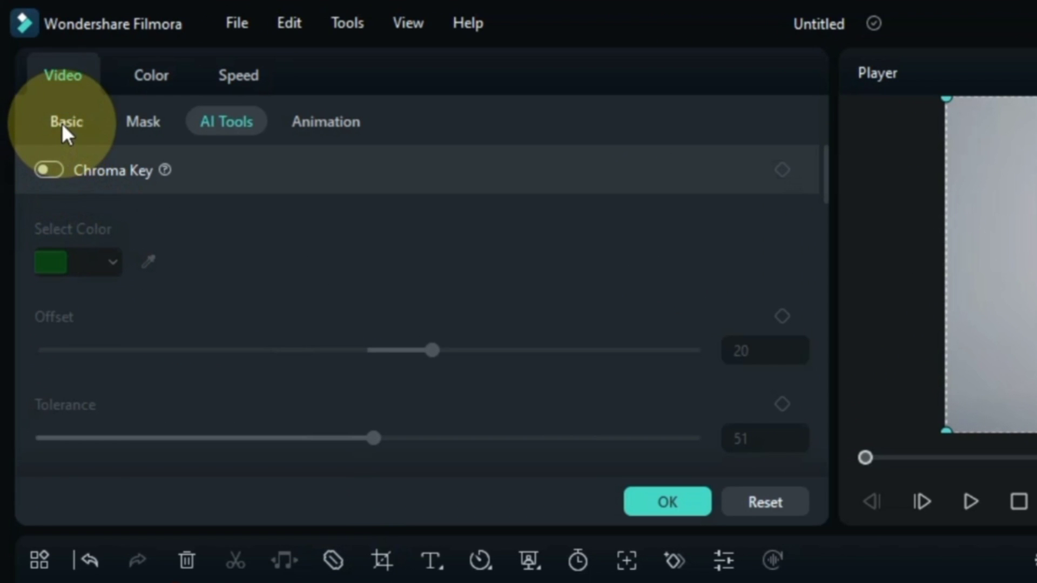
click(63, 125)
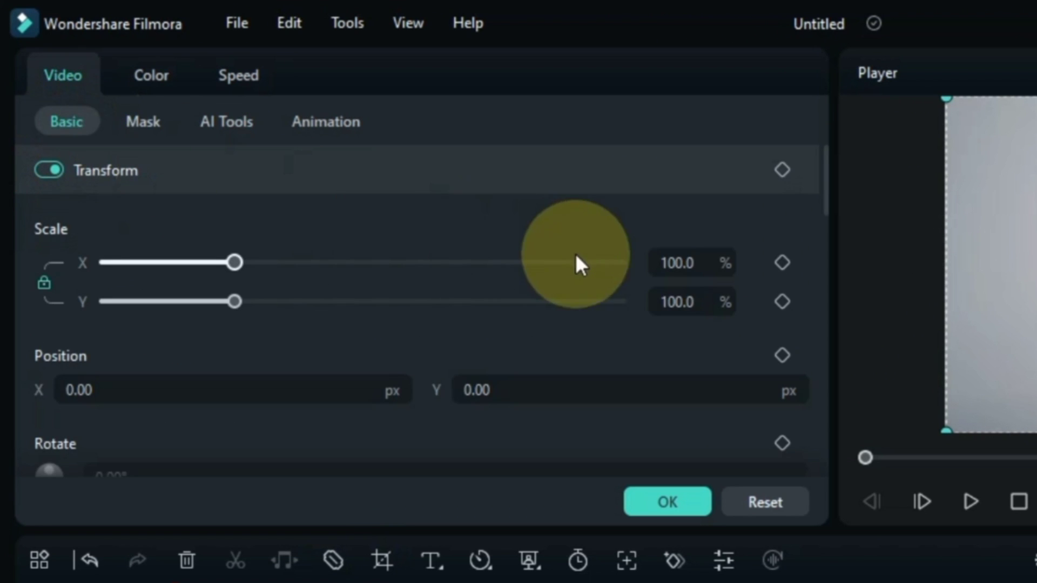
drag(673, 263, 651, 263)
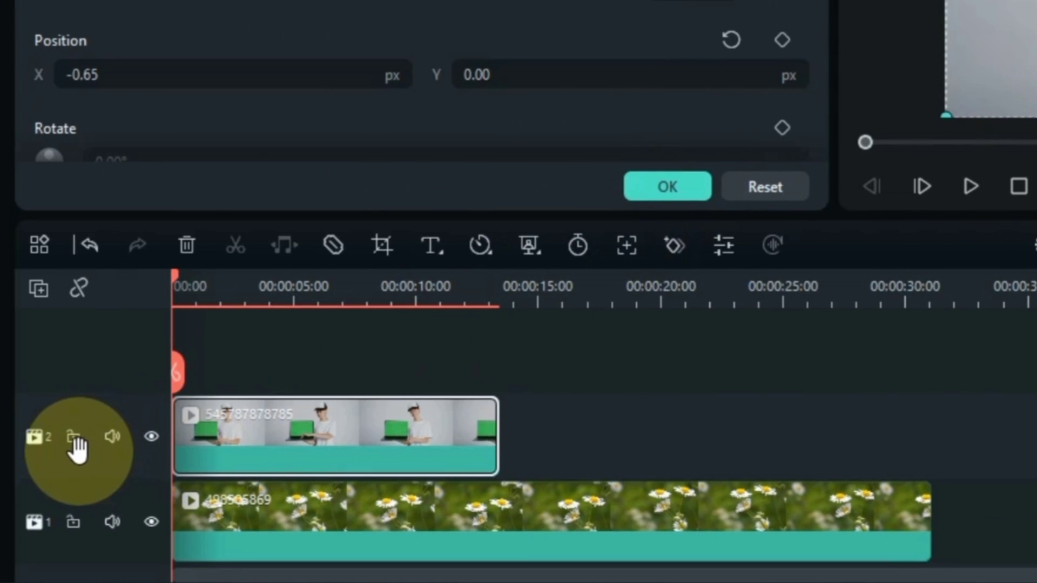
Lock video track 2 and position the daisy clip over the laptop screen at X -294.20 px, Y -183.19 px.
click(74, 437)
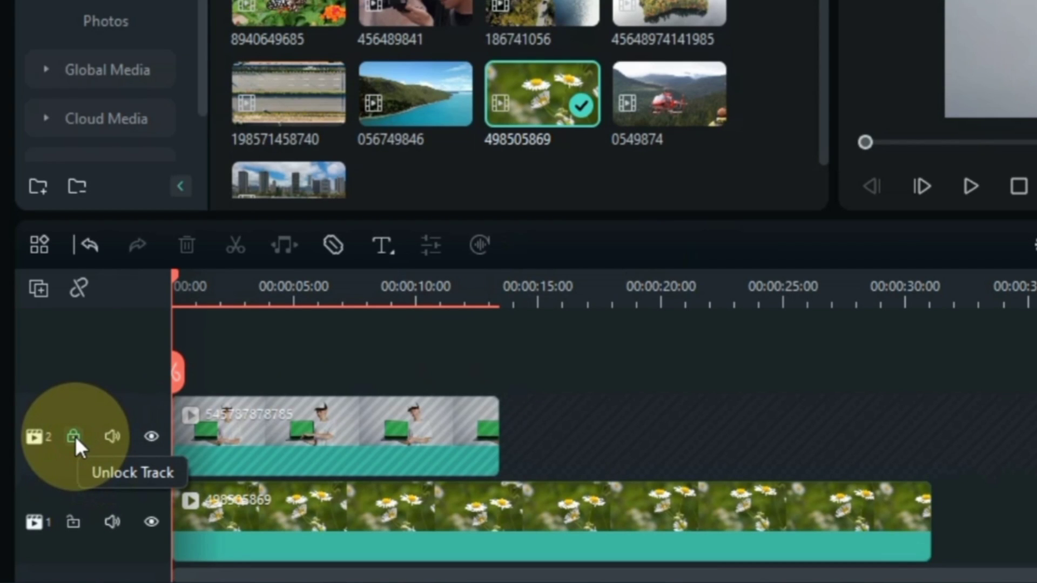
click(393, 514)
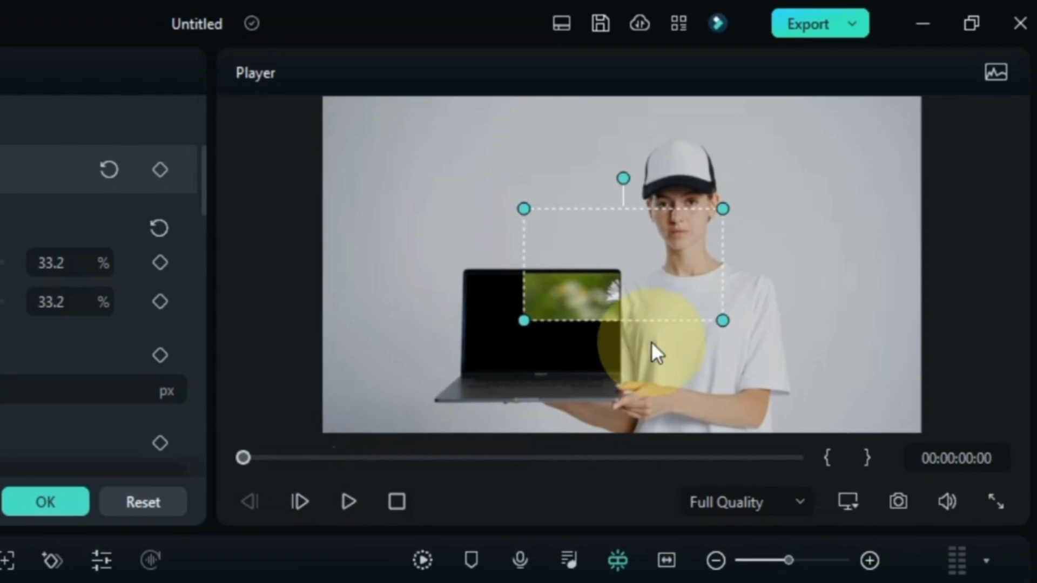
drag(665, 319, 600, 370)
click(623, 336)
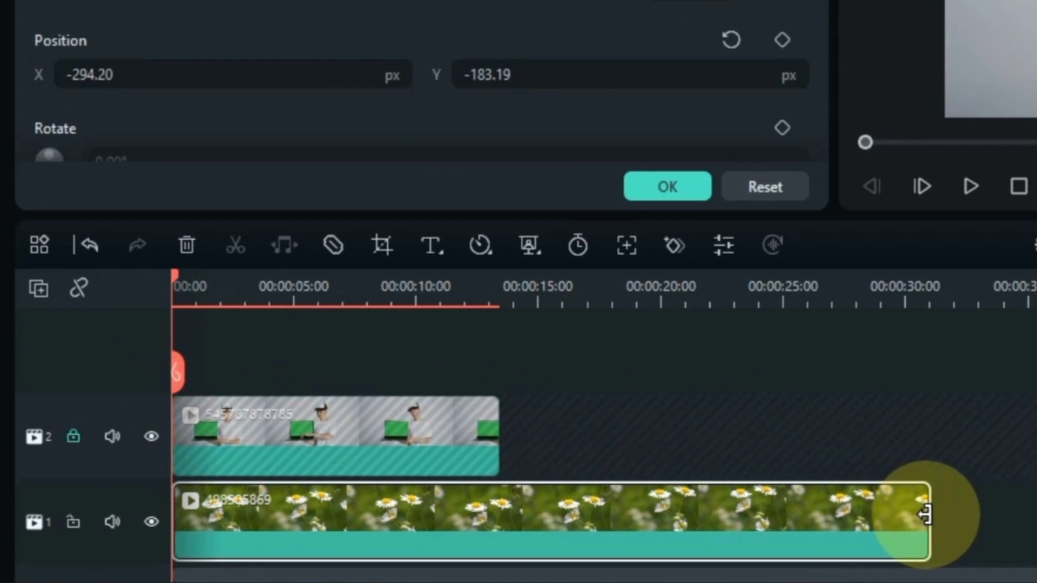
Trim the end of the daisy clip to match the laptop clip's end and unlock video track 2.
drag(579, 532, 316, 525)
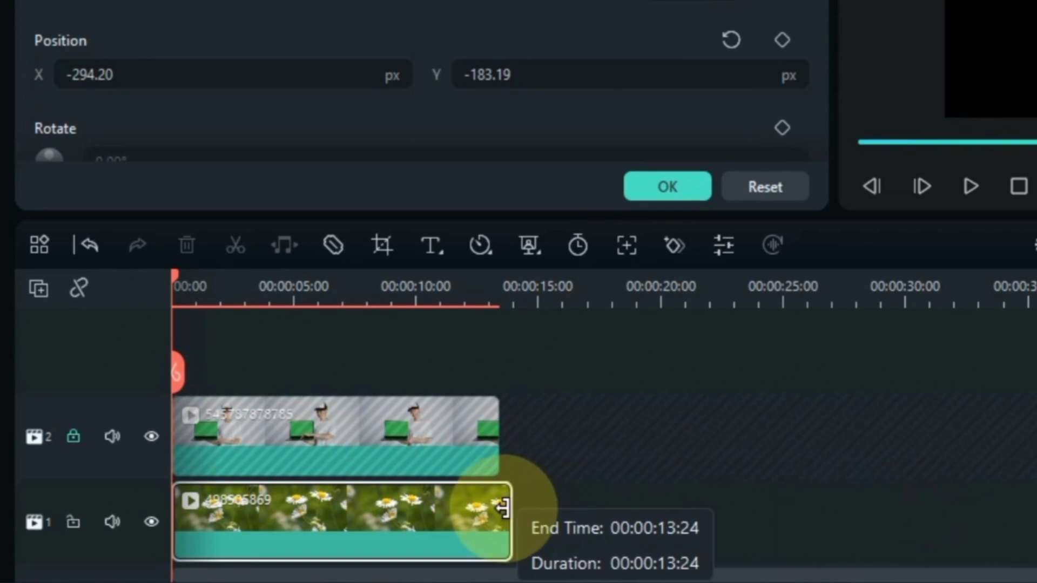
drag(495, 507, 496, 507)
click(73, 436)
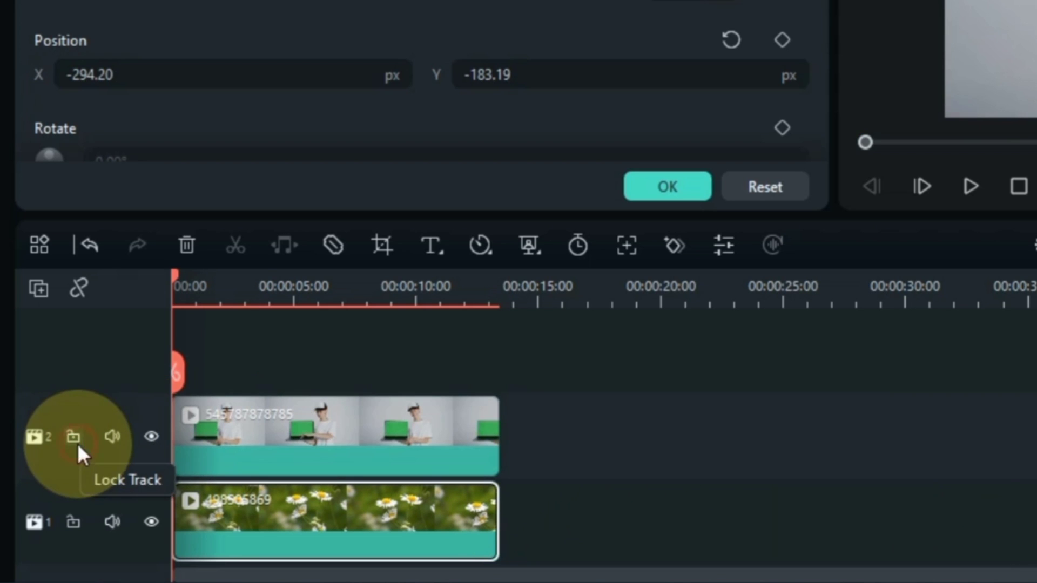
Play back the laptop screen replacement and return the playhead to the start of the timeline.
click(384, 370)
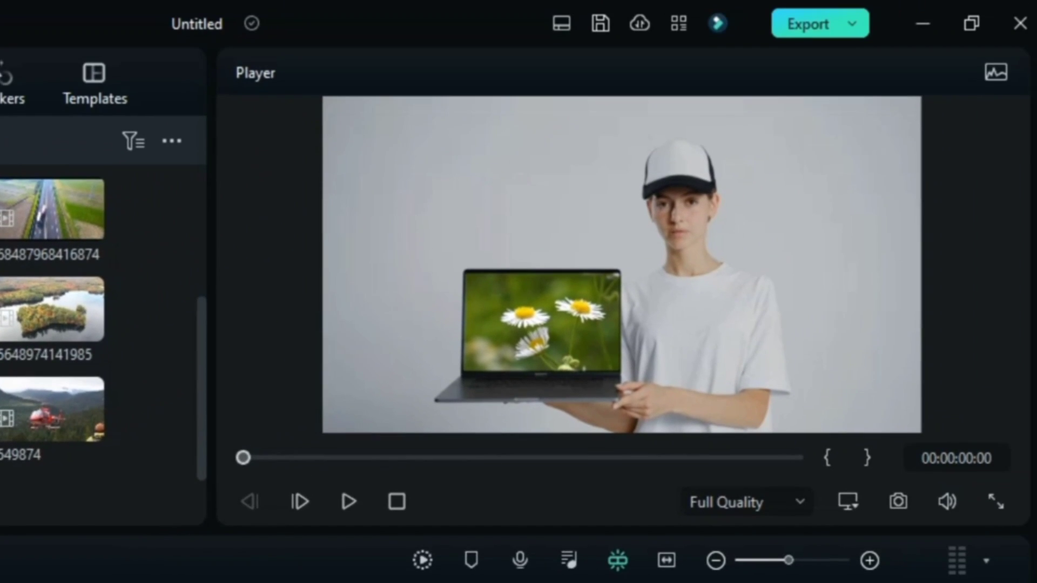
click(349, 503)
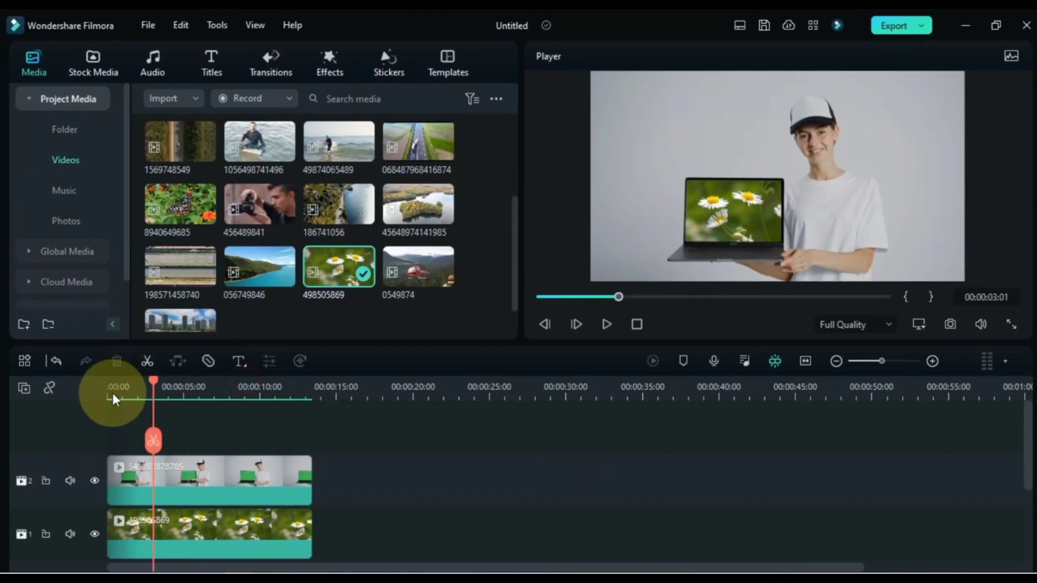
click(115, 393)
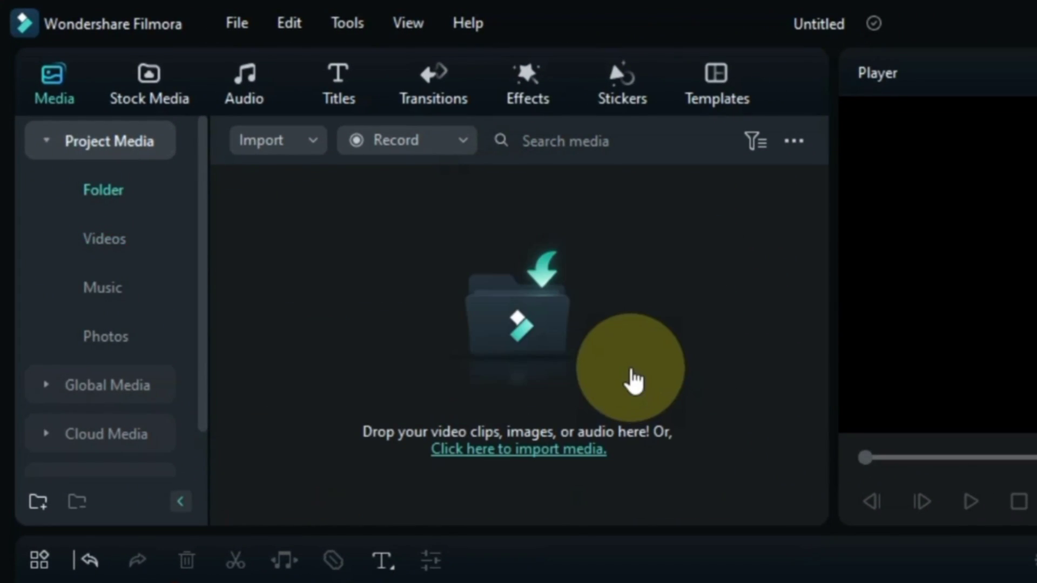
click(101, 234)
drag(424, 278, 156, 582)
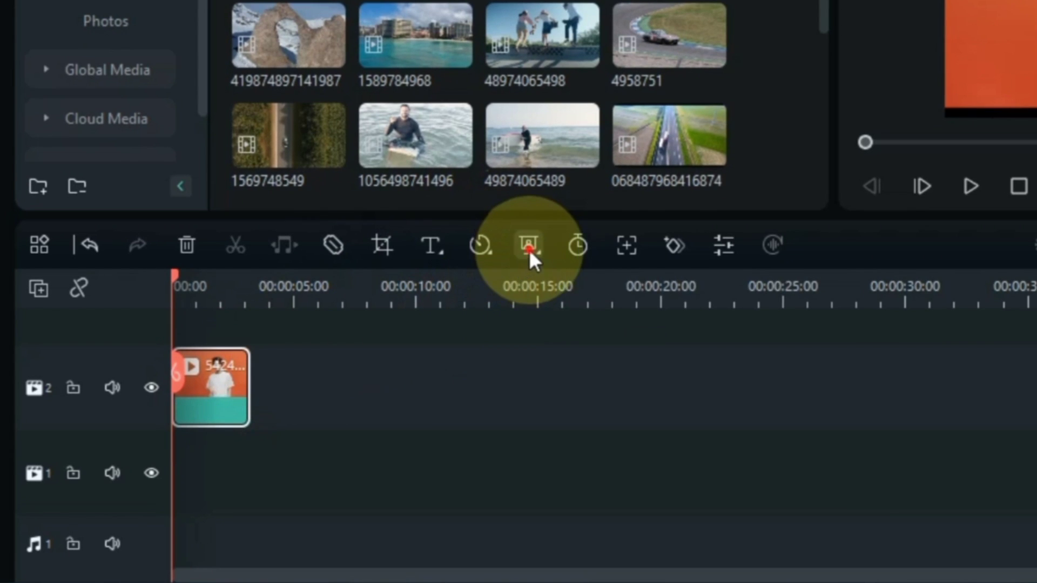
Apply Chroma Key to the person clip with its orange background as key colour, offset 16 and tolerance 55.
click(530, 249)
click(576, 274)
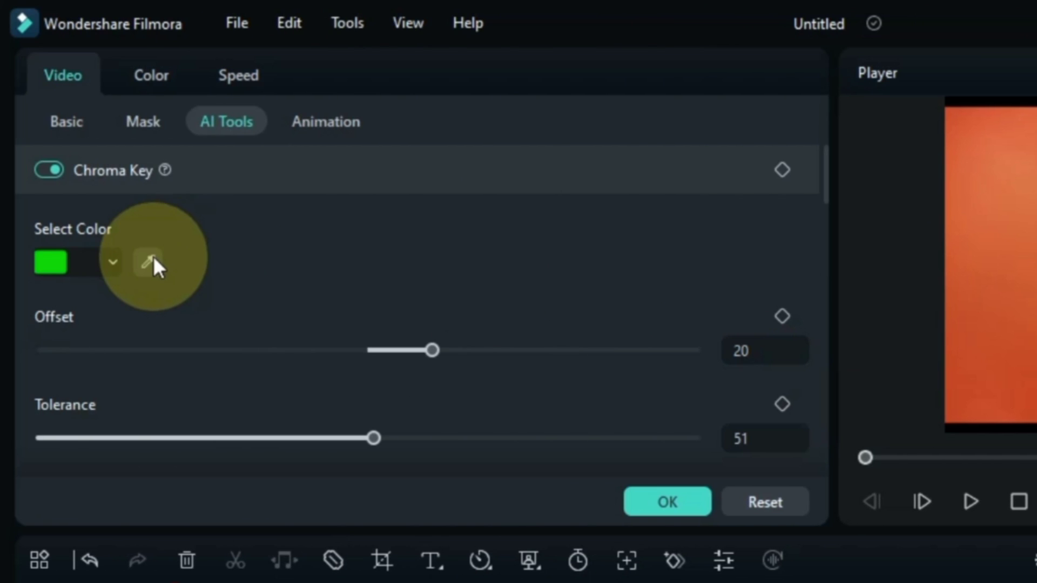
click(146, 259)
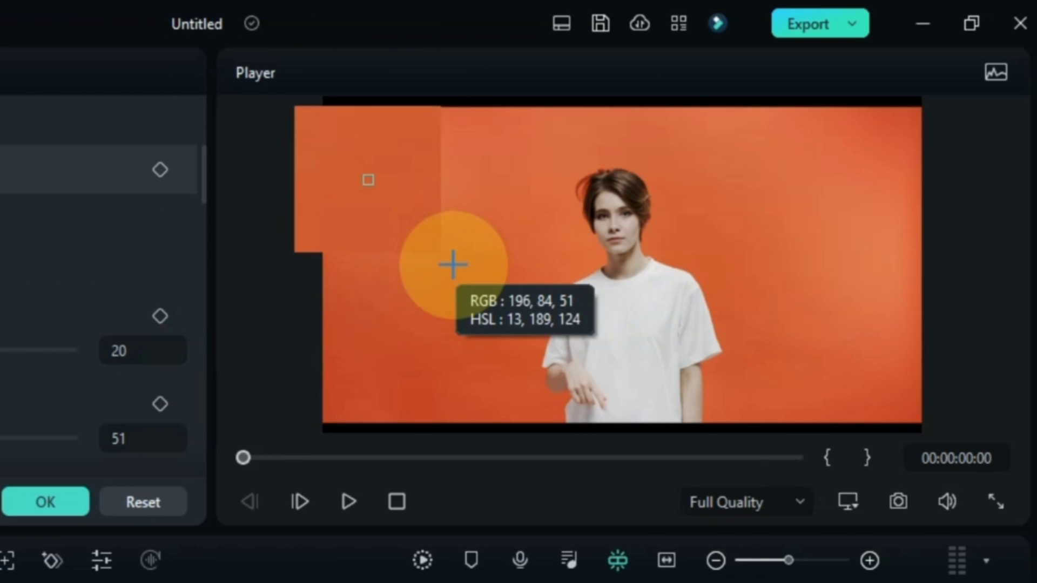
click(453, 264)
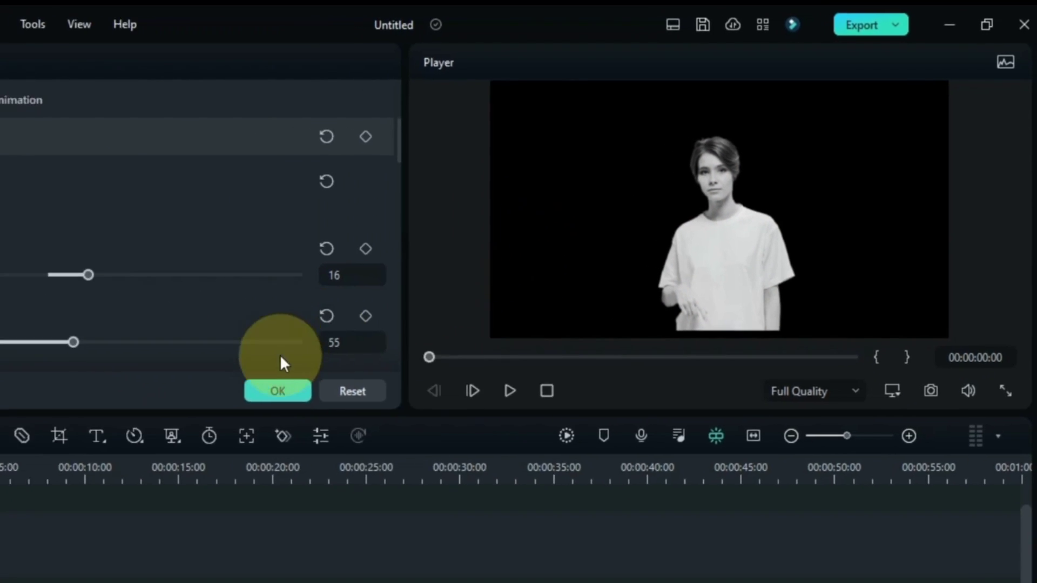
click(46, 502)
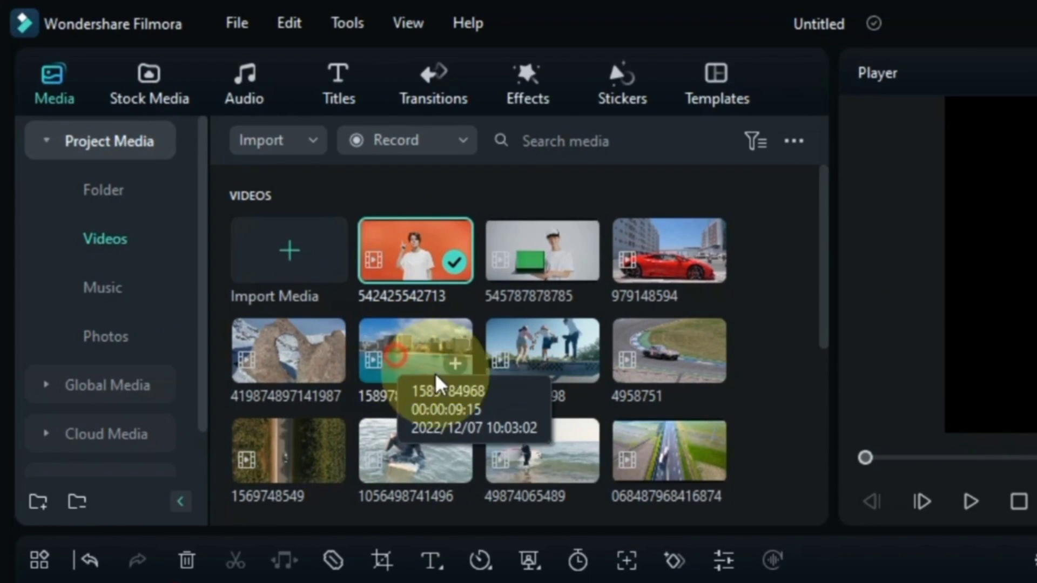
drag(435, 373, 146, 459)
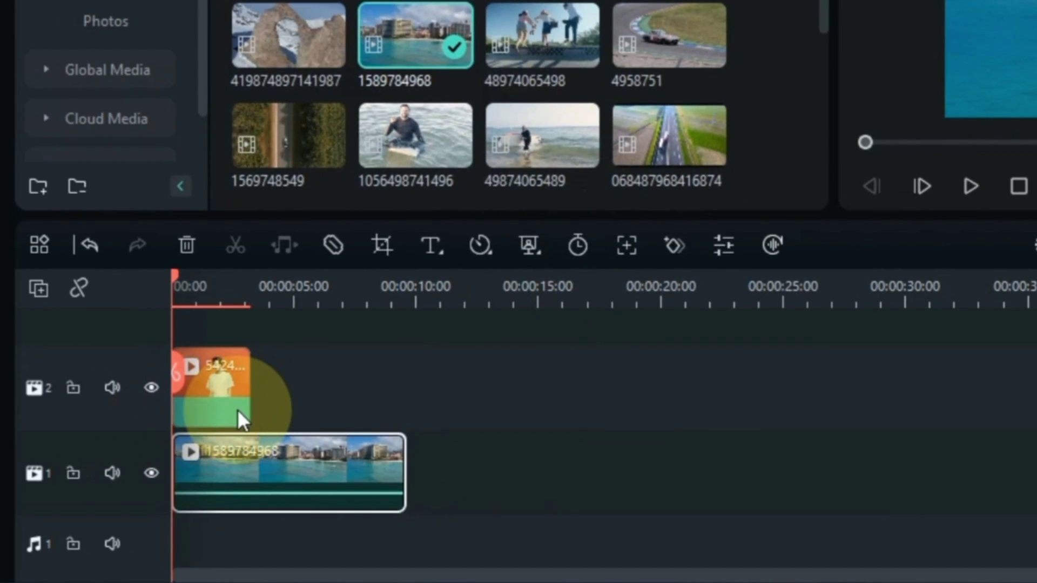
double_click(238, 409)
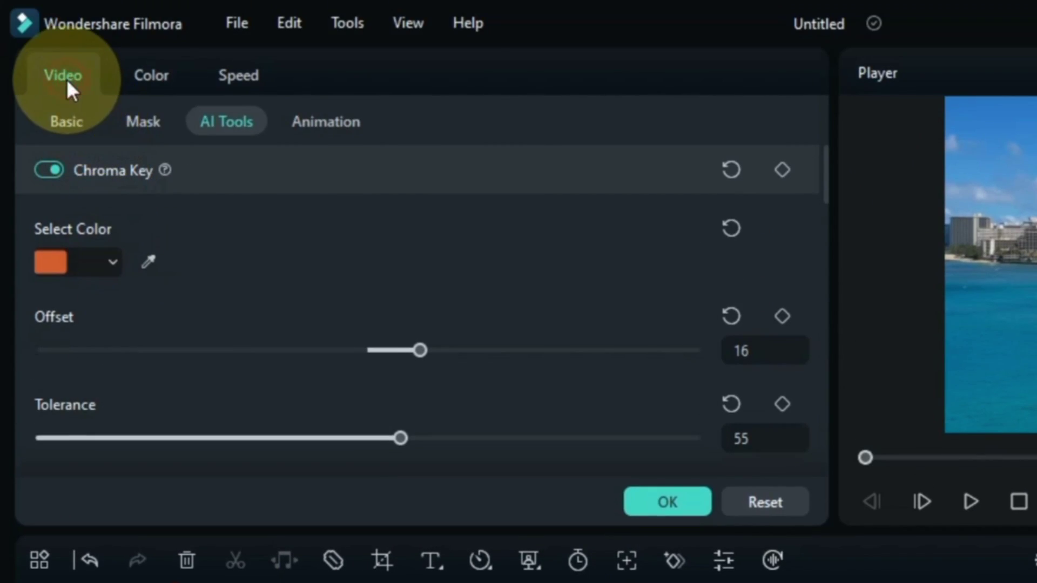
click(65, 122)
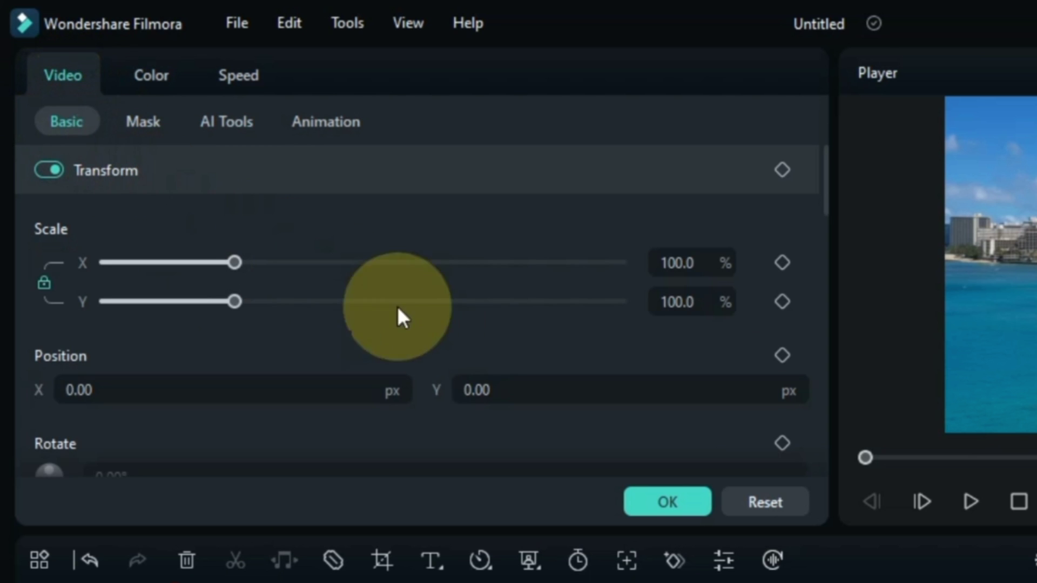
drag(456, 396, 421, 396)
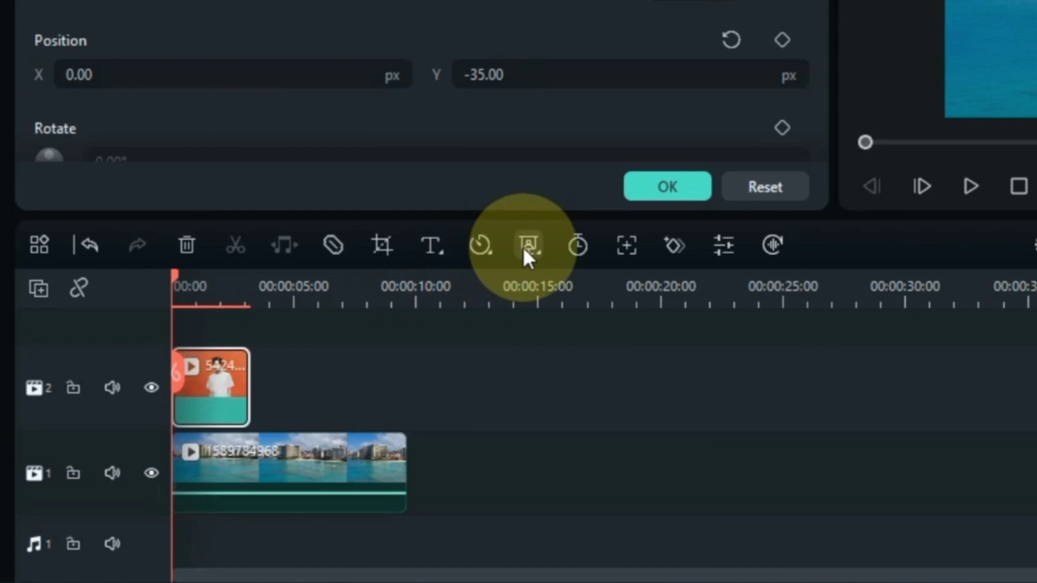
Refine the person clip's Chroma Key with offset 12 and tolerance 56.
click(489, 270)
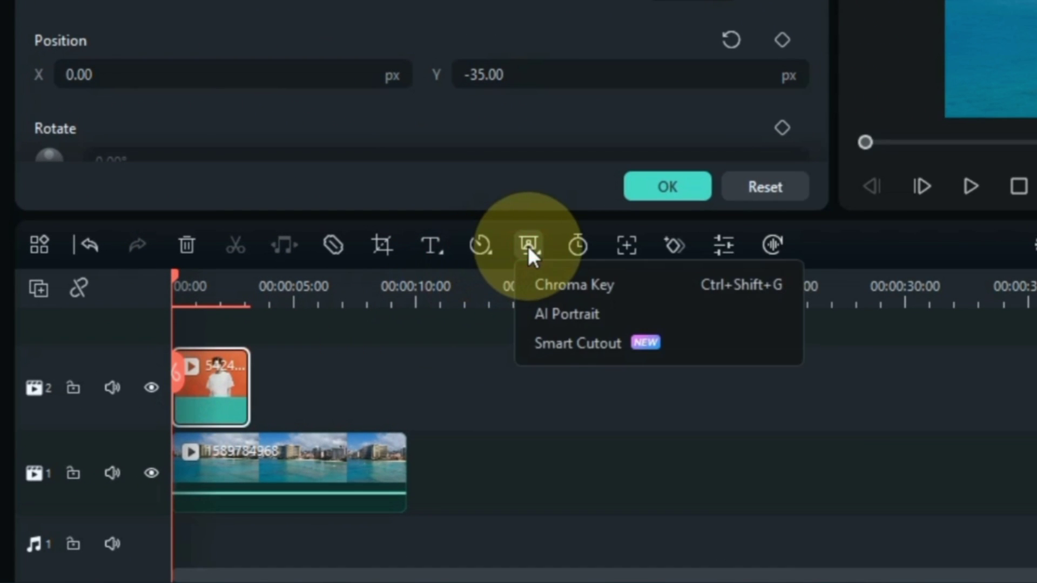
click(562, 285)
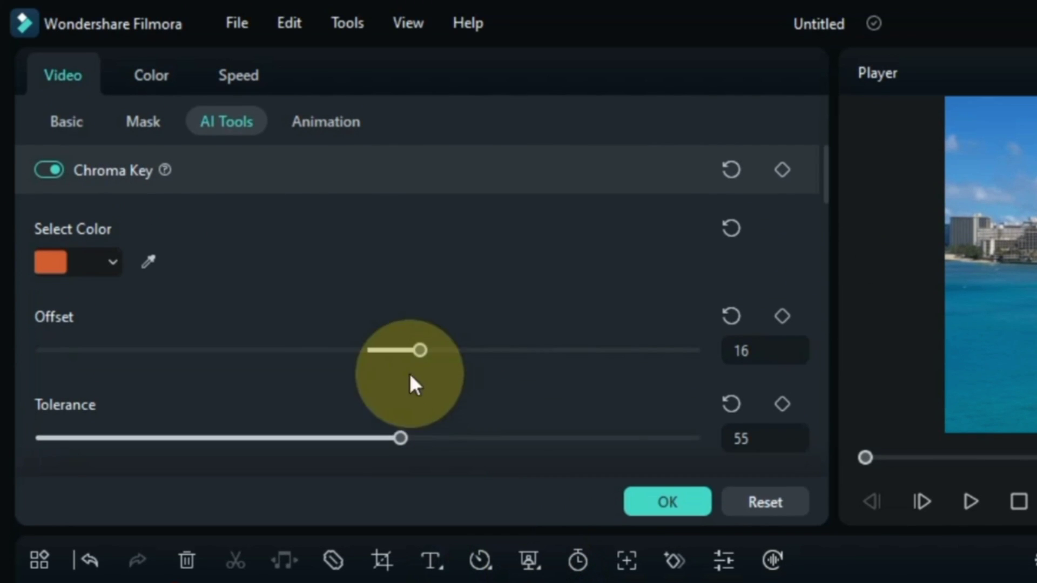
mouse_move(421, 351)
mouse_down()
mouse_move(331, 351)
mouse_move(408, 351)
mouse_move(363, 363)
mouse_move(407, 365)
mouse_up()
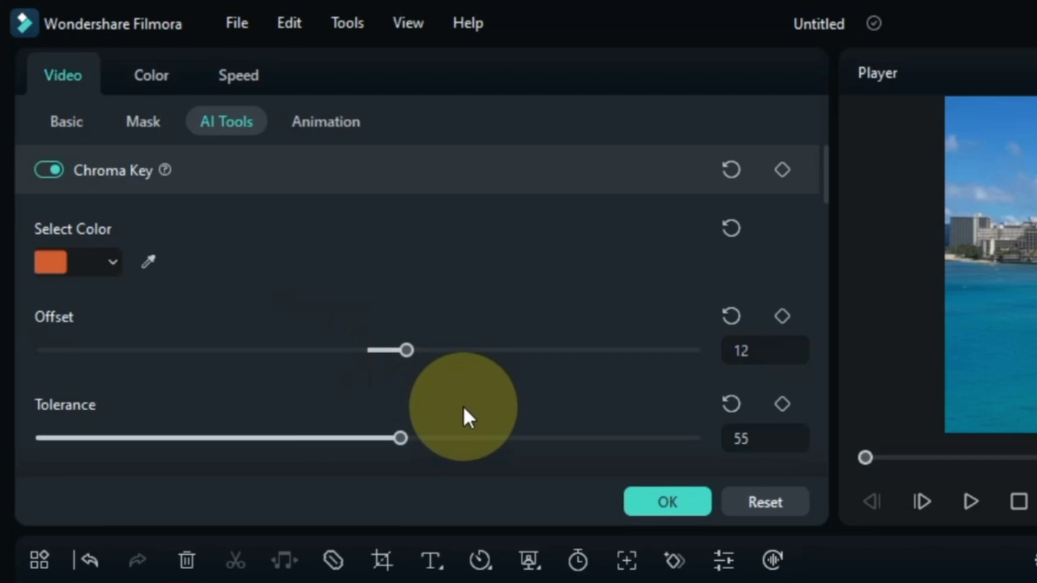
scroll(463, 406, down, 2)
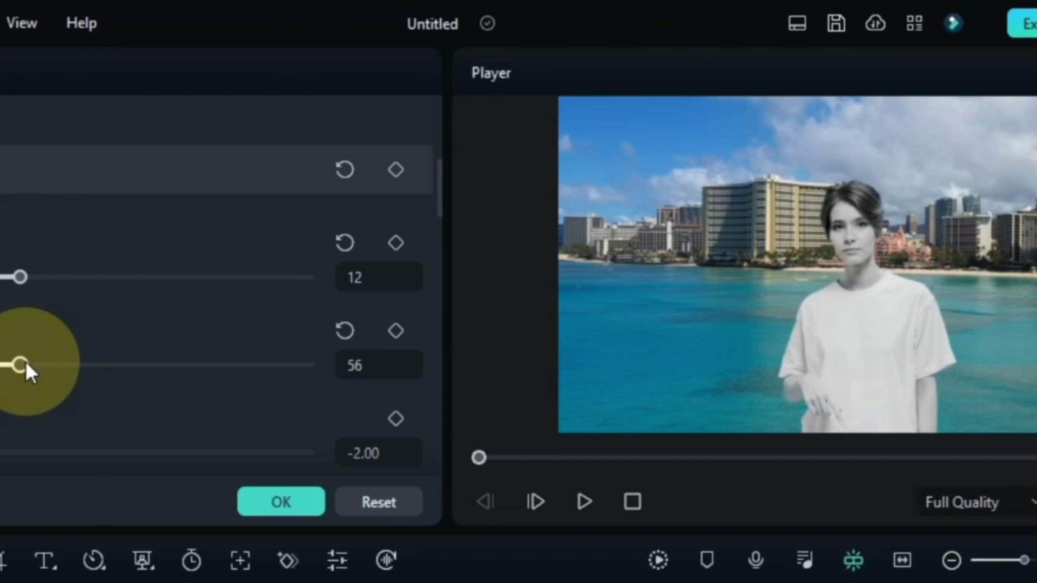
mouse_move(25, 364)
mouse_down()
mouse_move(47, 365)
mouse_move(23, 365)
mouse_up()
Set the Chroma Key edge thickness to -0.09 and edge feather to 3.71, and apply the settings.
drag(302, 453, 365, 464)
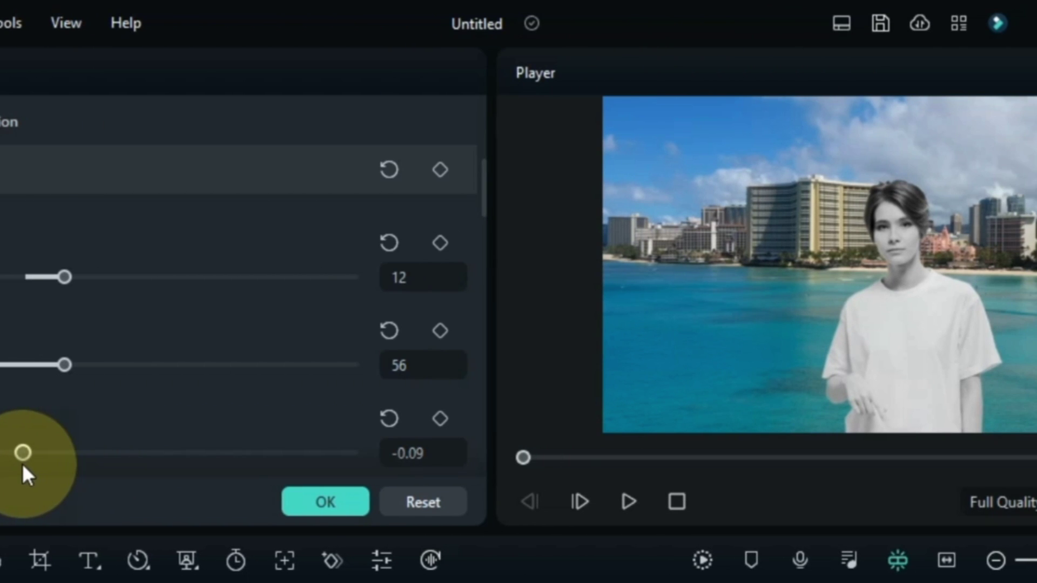
scroll(521, 419, down, 1)
scroll(176, 411, down, 1)
drag(71, 394, 199, 405)
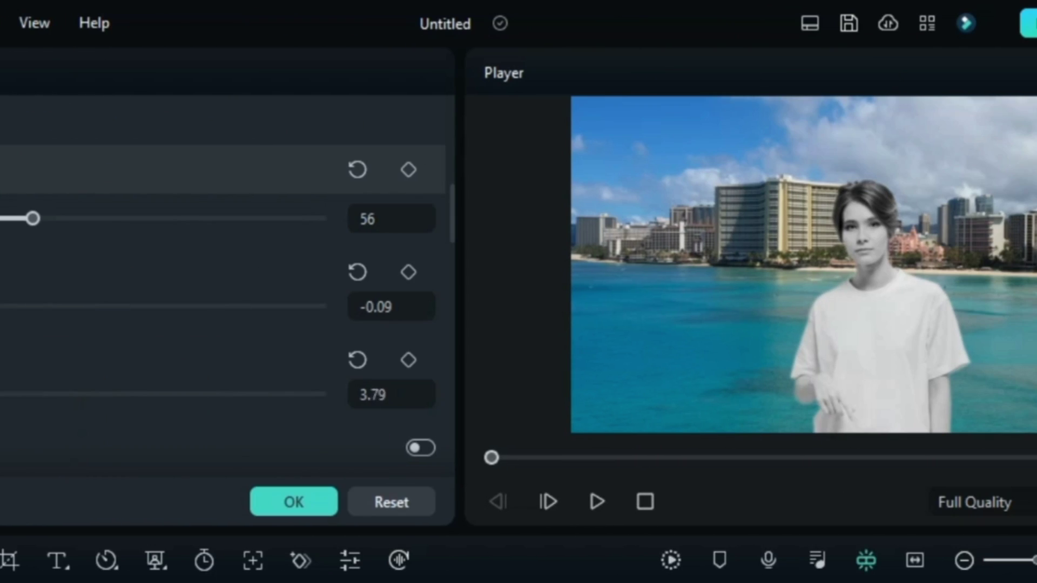
scroll(13, 367, down, 1)
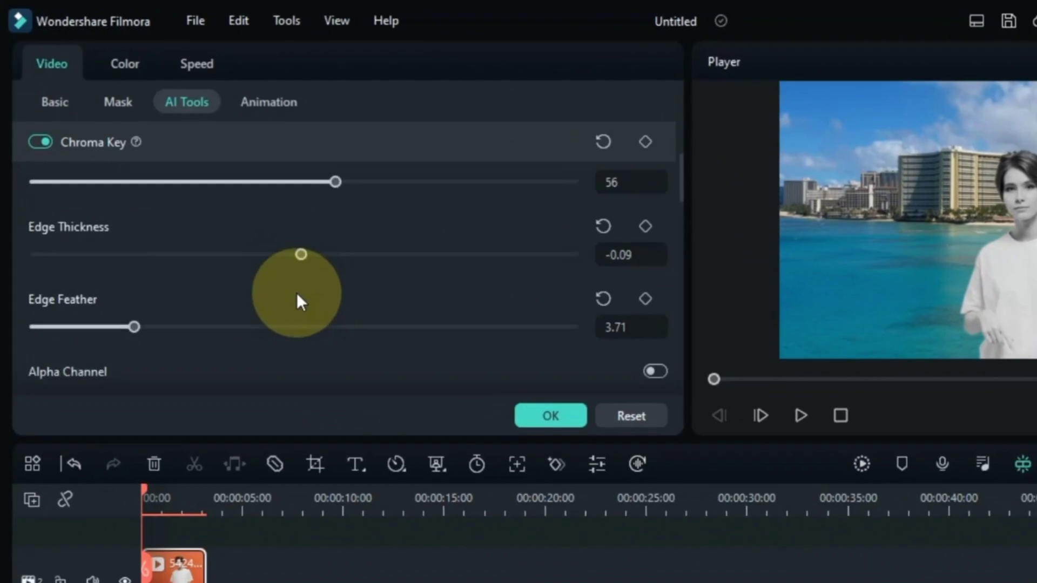
scroll(154, 432, up, 2)
click(294, 502)
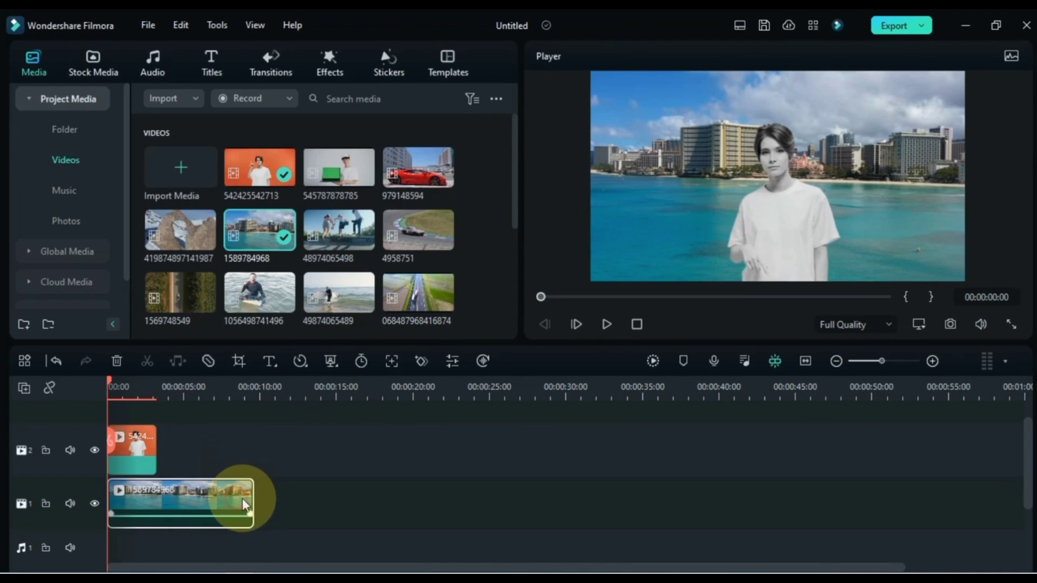
Trim the end of the seaside background clip to match the person clip's end and play back the composite.
drag(254, 495, 156, 494)
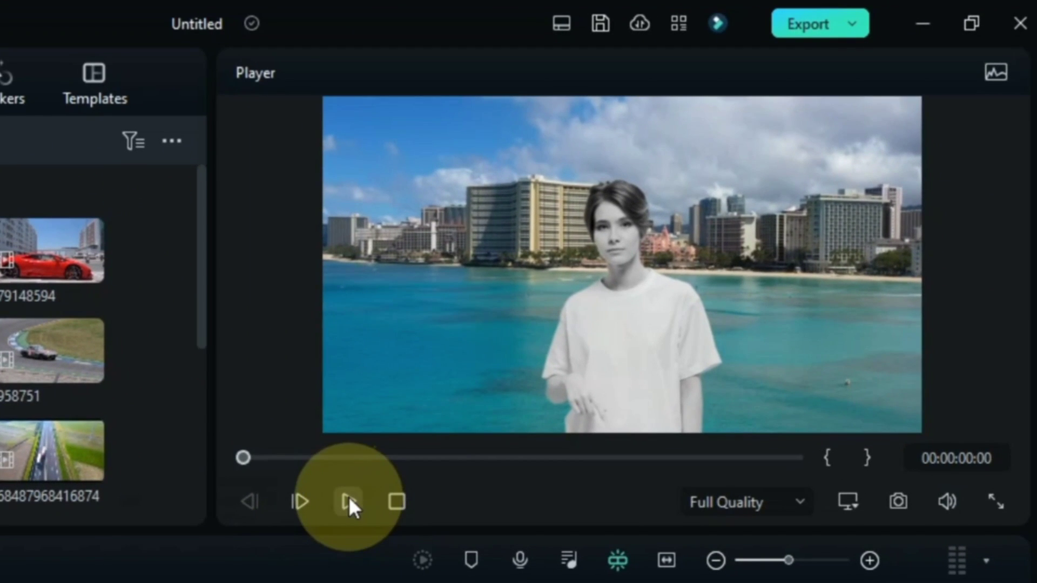
click(606, 330)
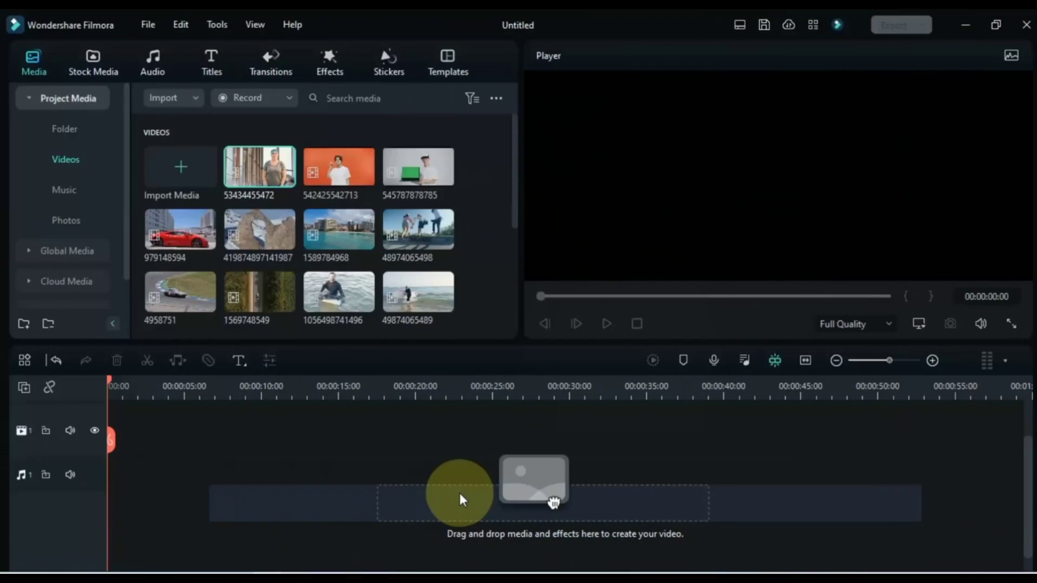
drag(256, 165, 100, 435)
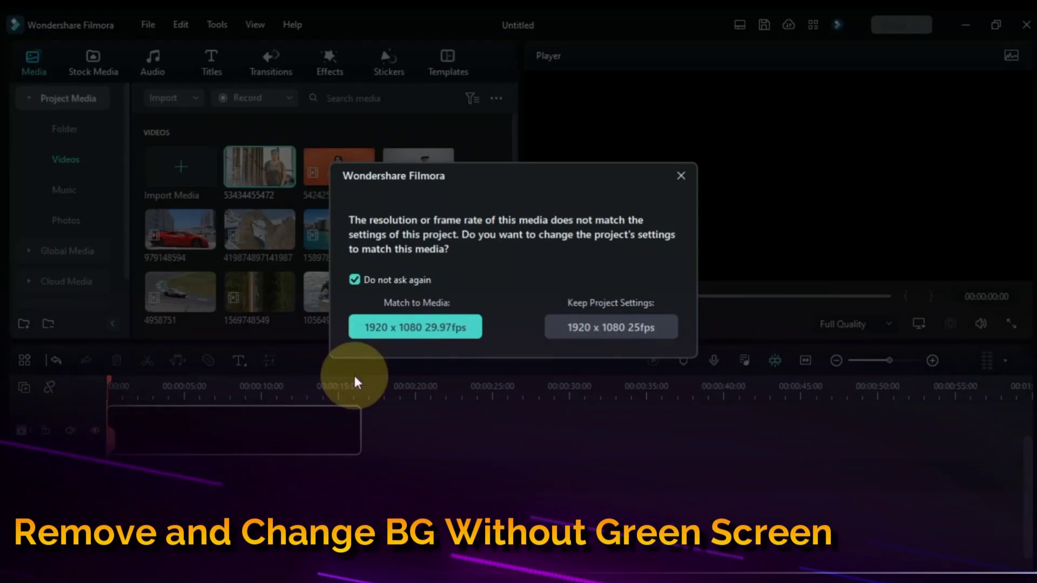
click(434, 334)
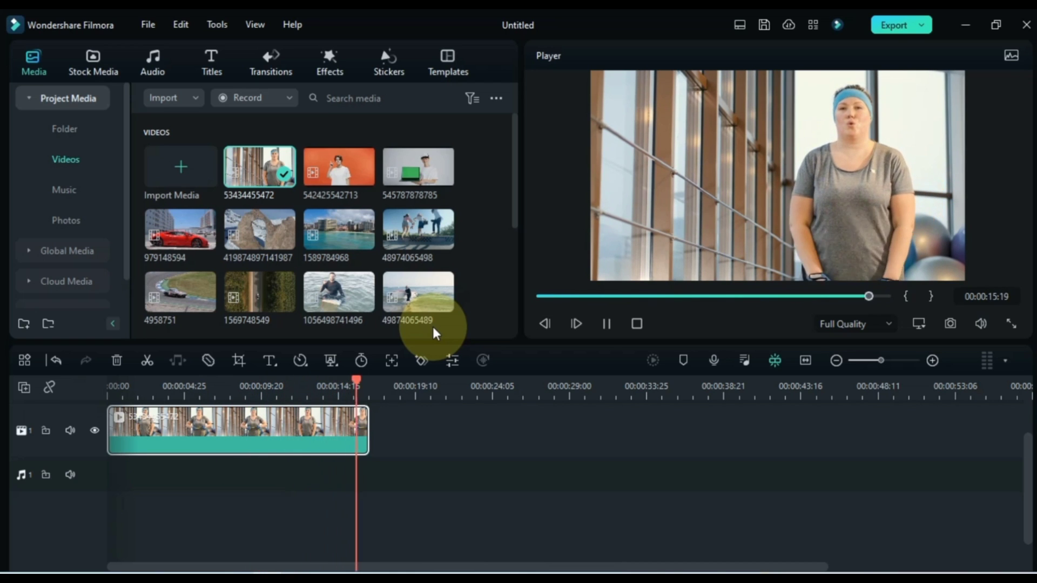
click(333, 366)
click(677, 153)
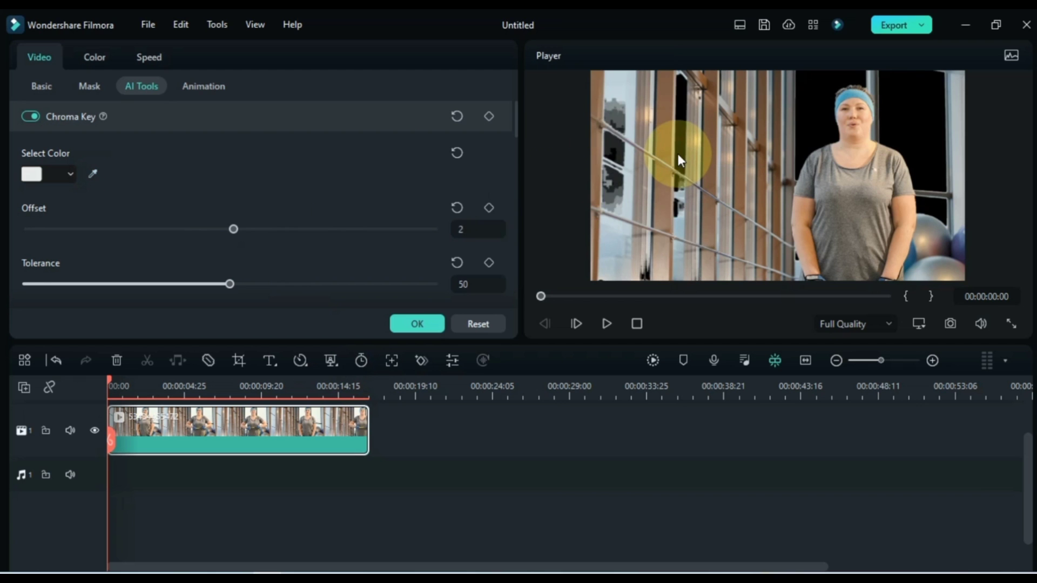
click(458, 207)
click(424, 324)
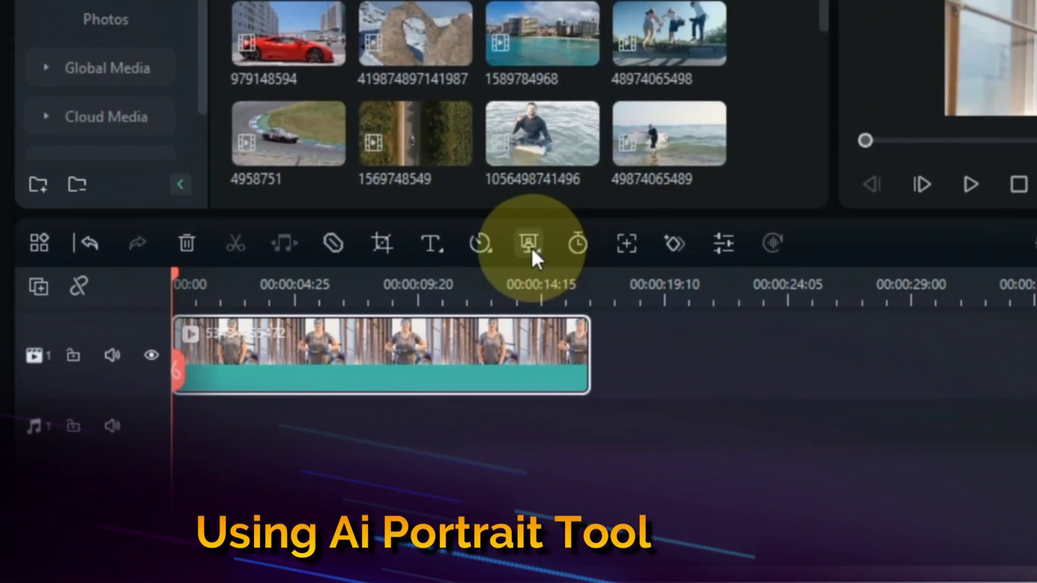
click(532, 247)
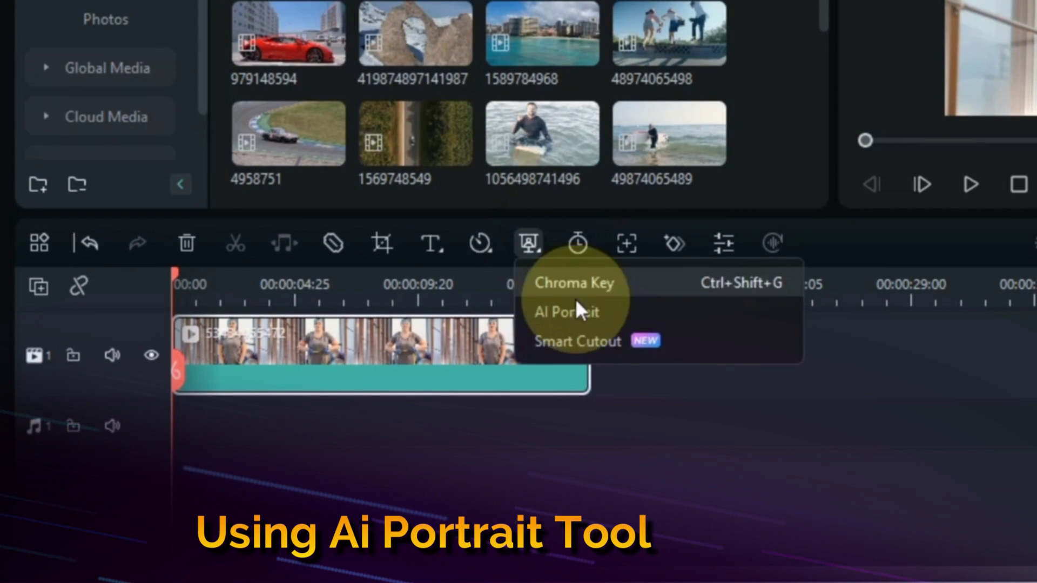
click(640, 312)
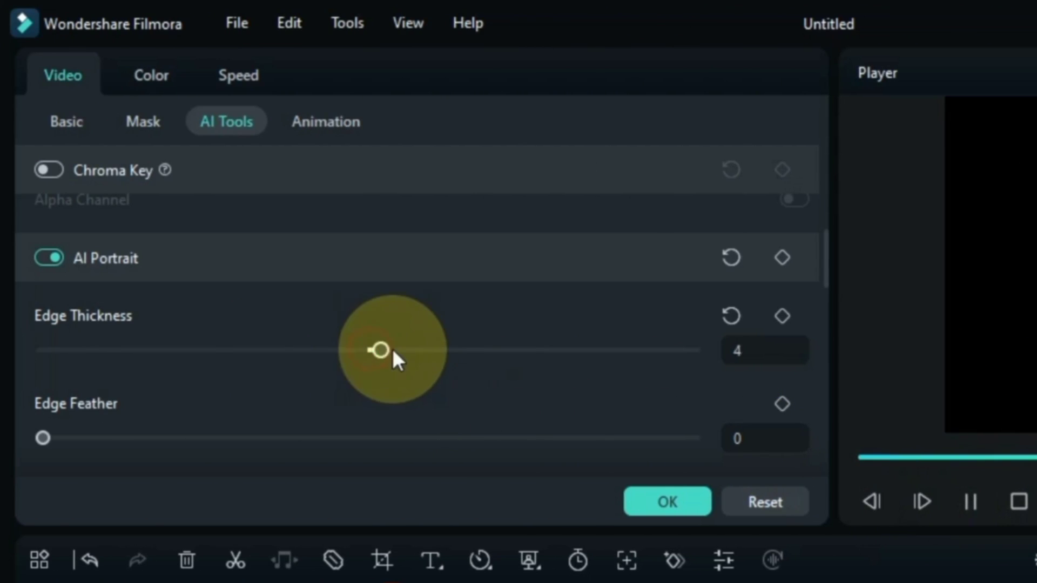
Try out different AI Portrait edge thickness and edge feather values, restore both to 0 and close the settings.
drag(393, 350, 365, 361)
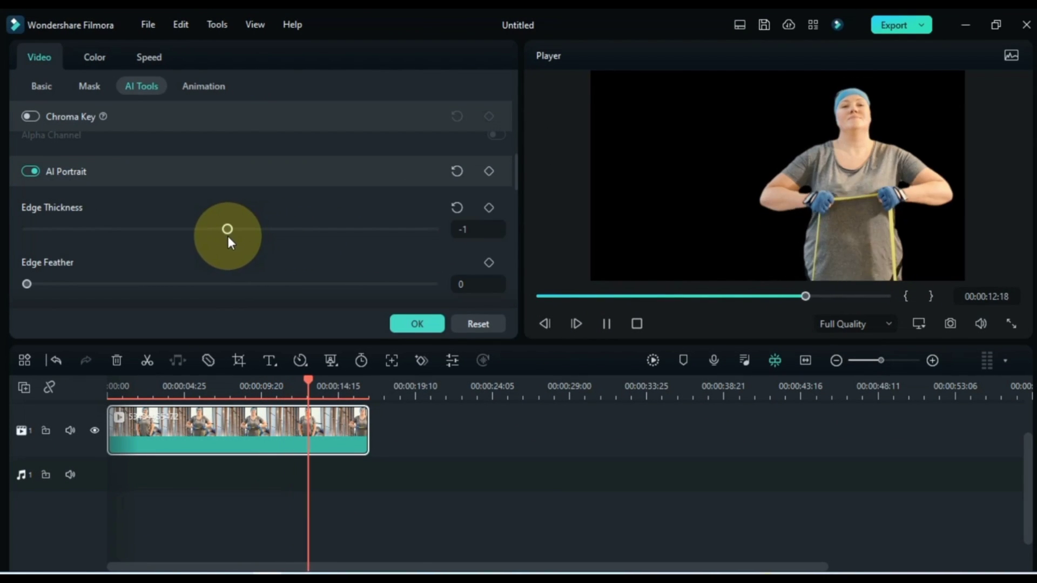
click(457, 207)
scroll(401, 236, down, 1)
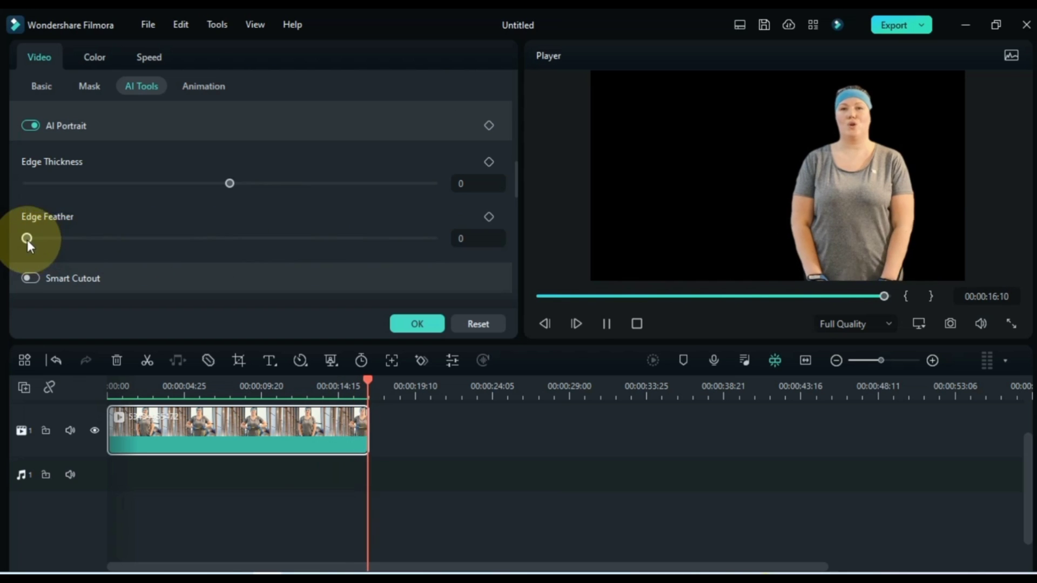
drag(29, 243, 113, 241)
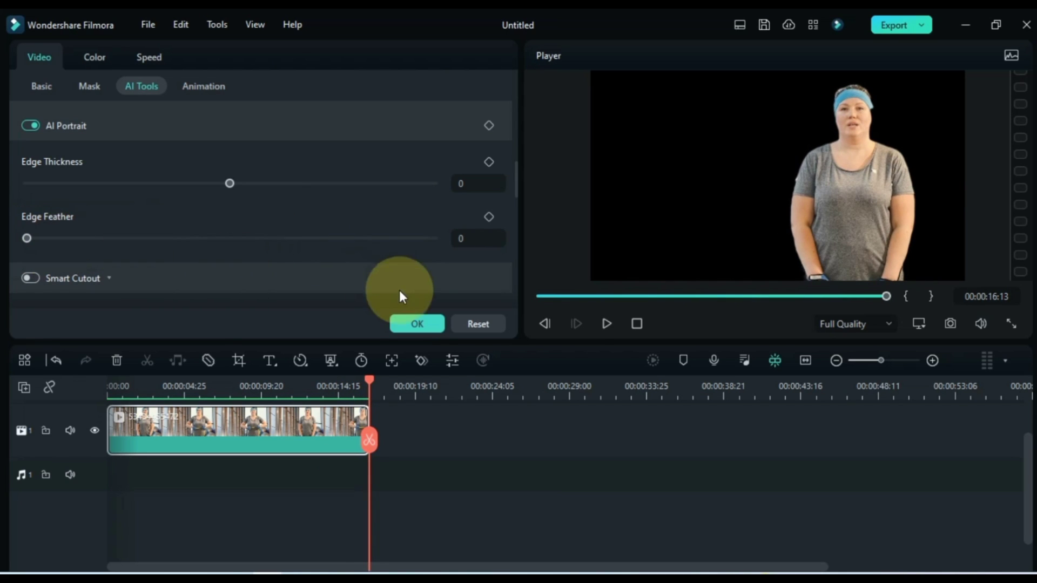
click(418, 324)
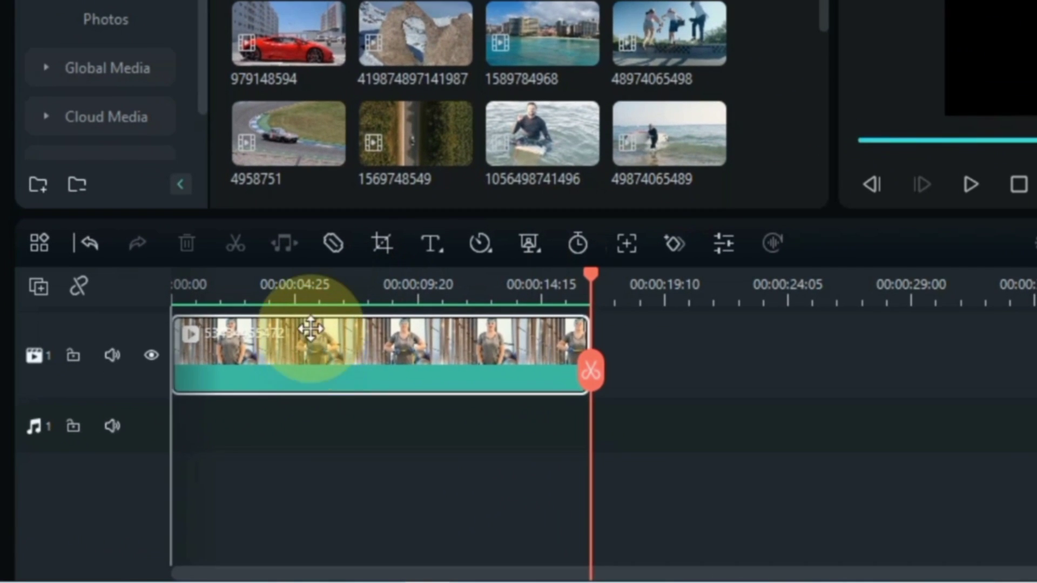
drag(194, 416, 192, 402)
drag(306, 309, 294, 363)
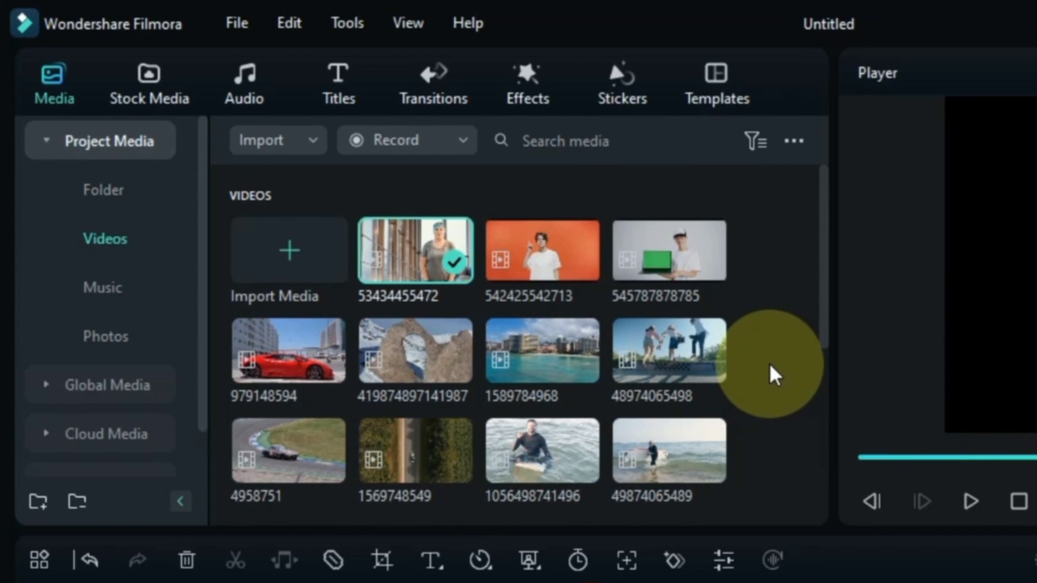
click(759, 363)
drag(486, 362, 400, 429)
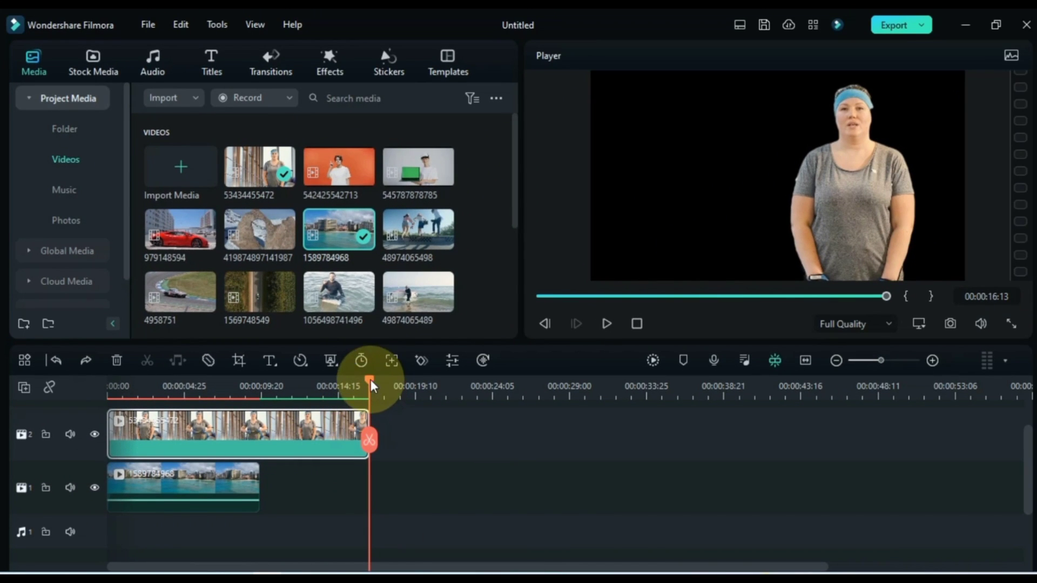
drag(371, 386, 70, 412)
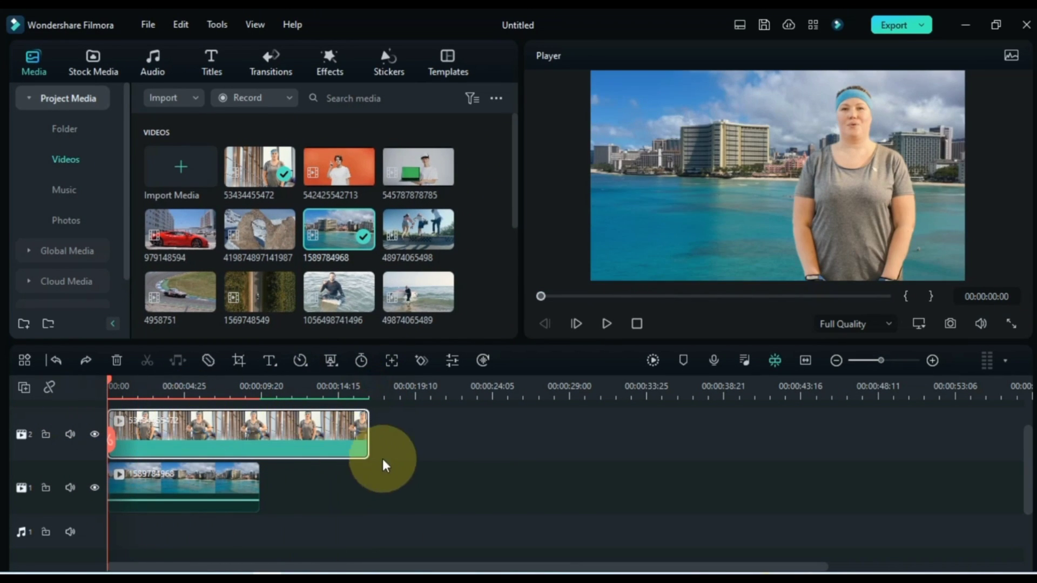